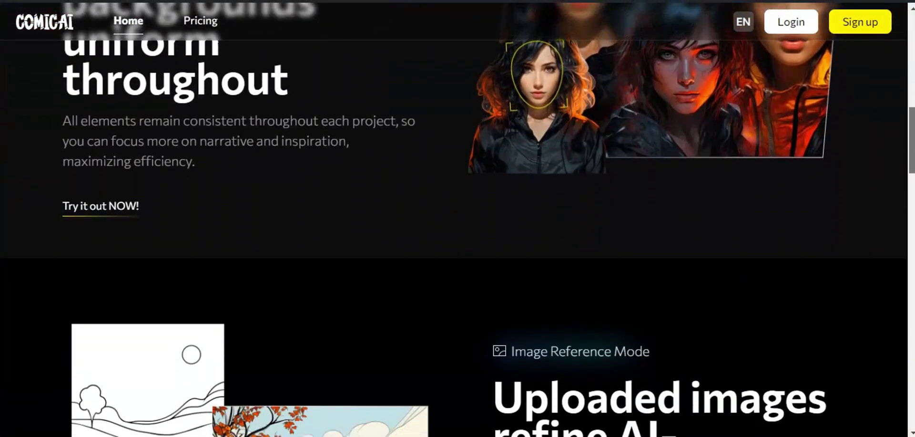
Scroll through the Comicai landing page features and back up, then begin signing up.
scroll(454, 218, "down", 9)
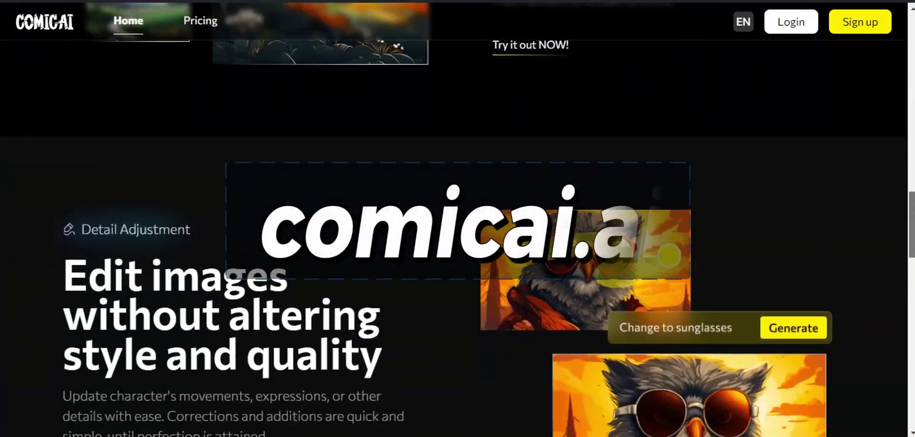
scroll(454, 218, "down", 5)
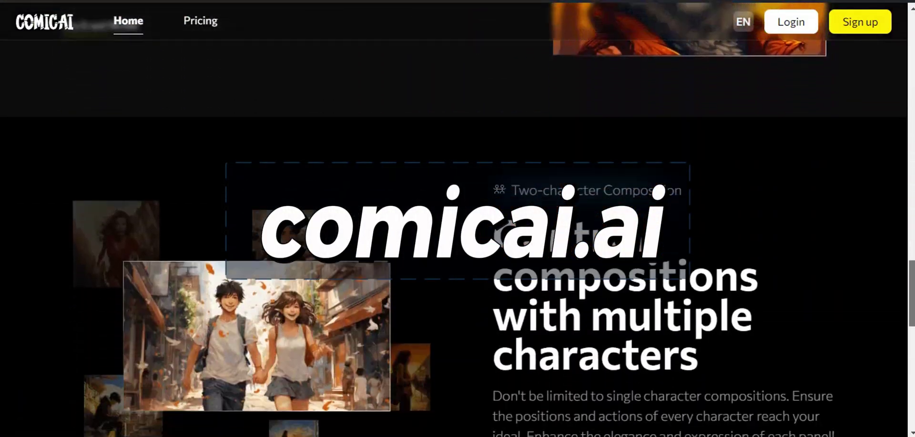
scroll(454, 218, "up", 20)
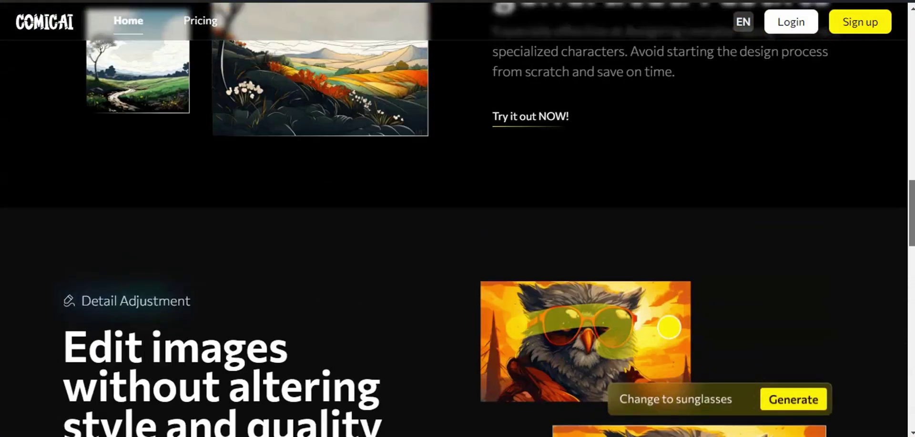
scroll(889, 98, "up", 2)
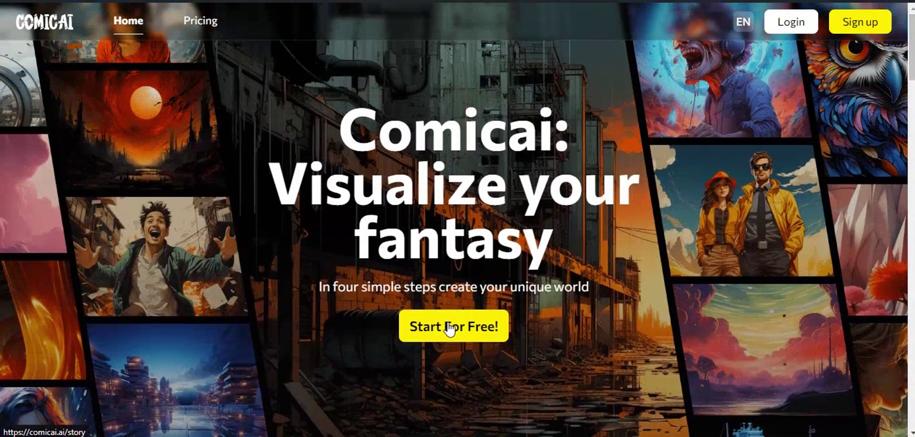
left_click(854, 33)
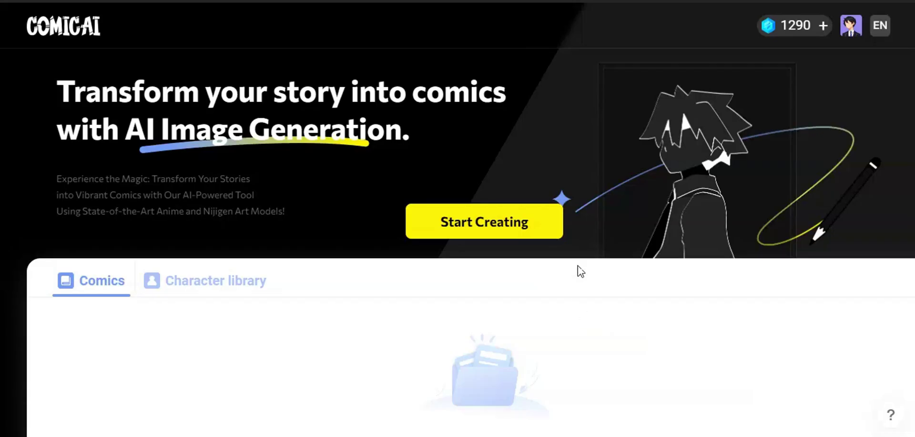
Claim the free mana rewards from the plan overview, raising the balance to 1389.
left_click(823, 28)
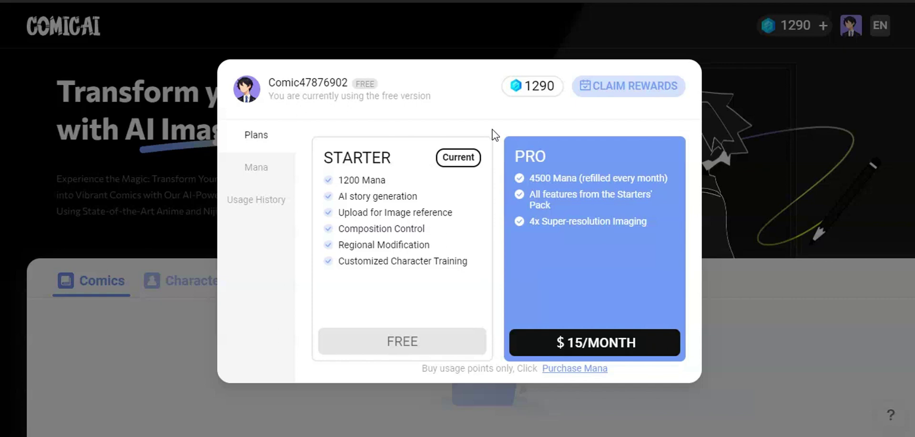
left_click(608, 91)
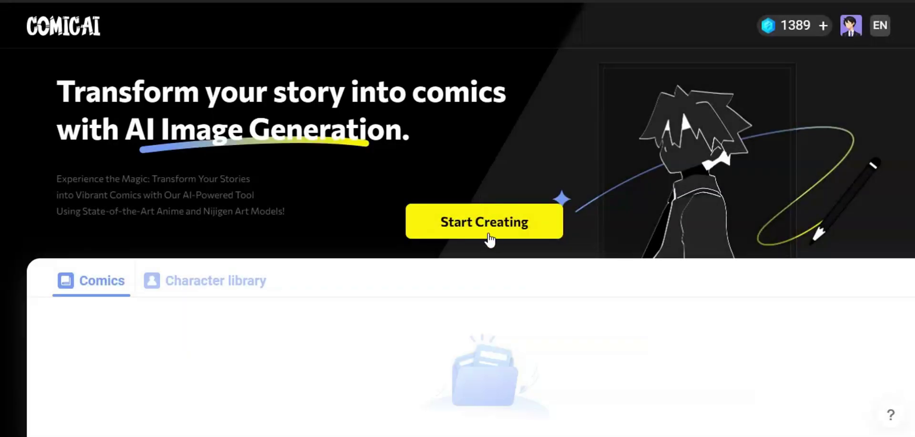
Start a new comic and enter its title.
left_click(486, 235)
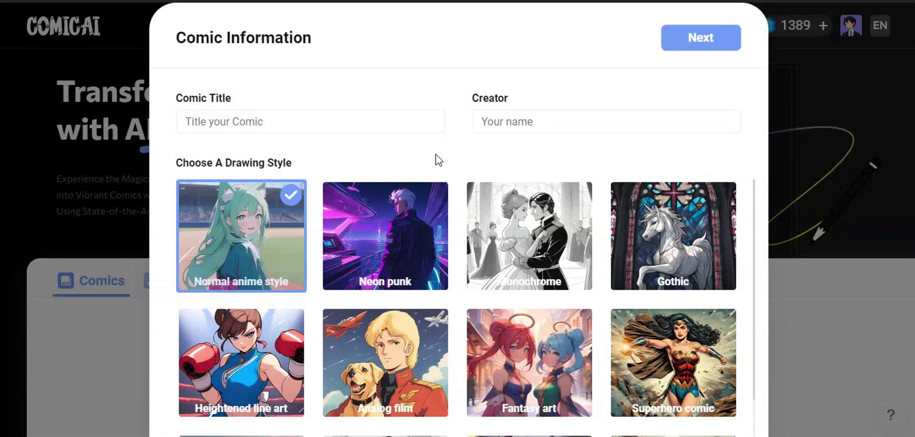
left_click(378, 127)
type("Webtoon")
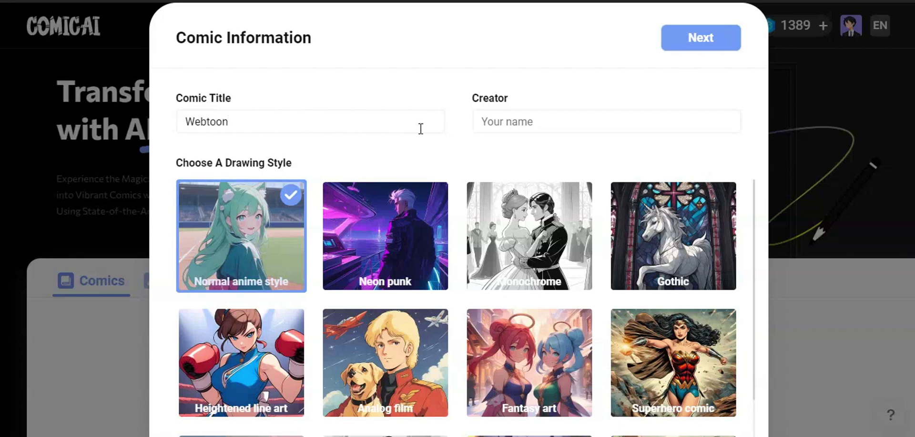
type("Comicscape")
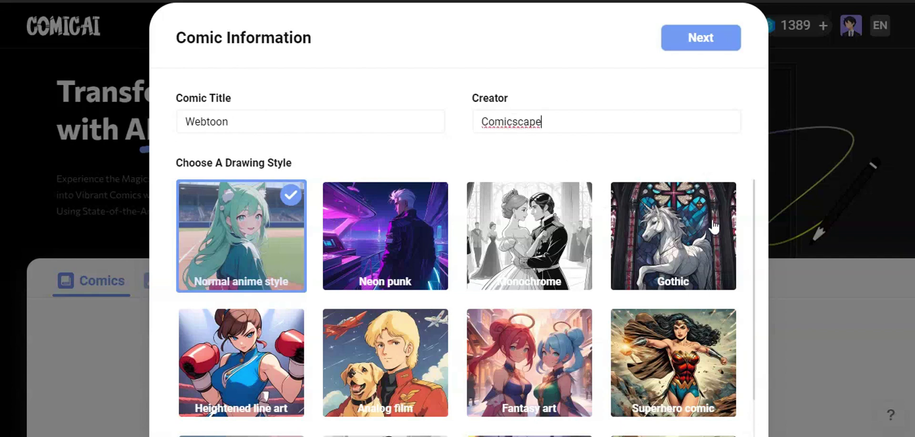
Choose the Manhwa romance drawing style and confirm the comic details.
scroll(715, 242, "down", 5)
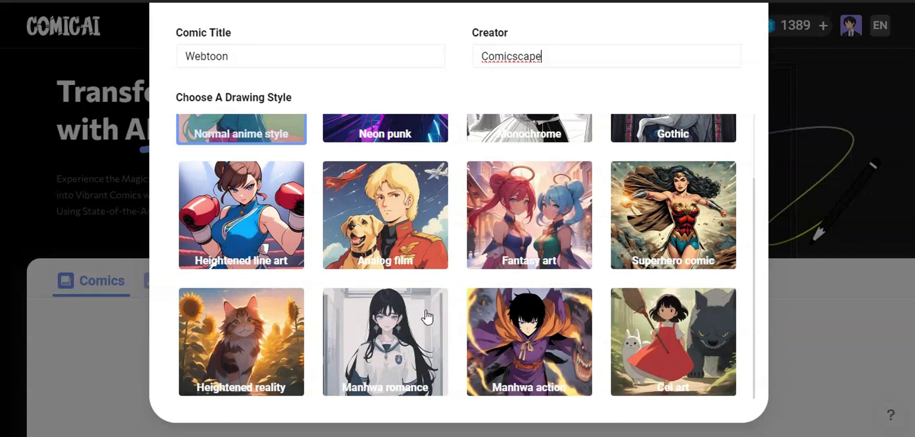
scroll(316, 270, "up", 4)
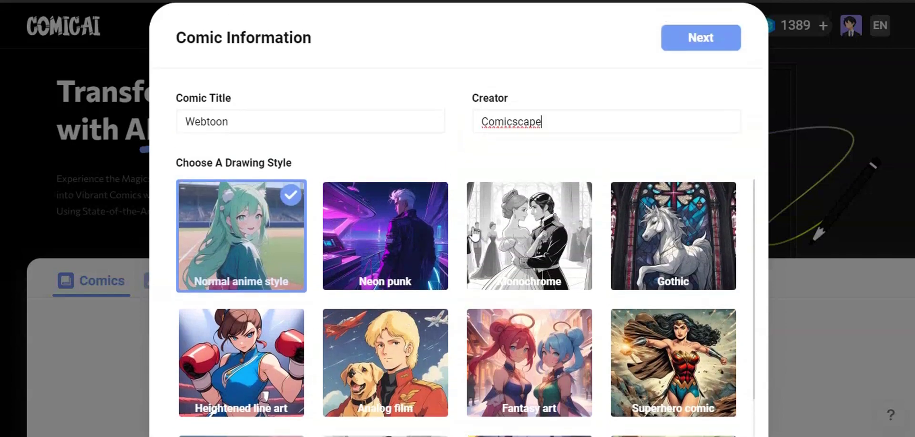
scroll(673, 244, "down", 5)
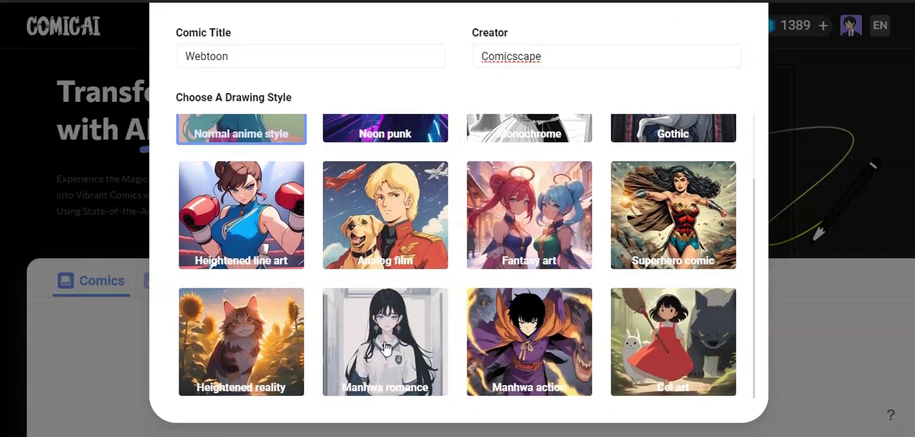
left_click(390, 336)
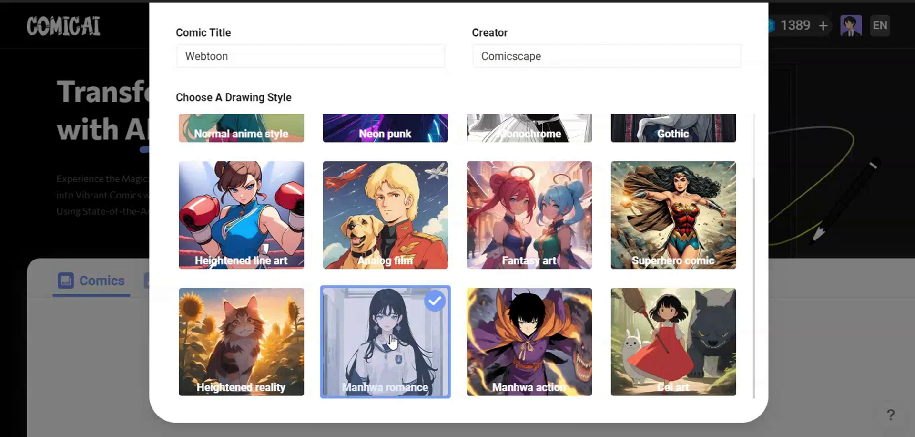
scroll(750, 265, "up", 4)
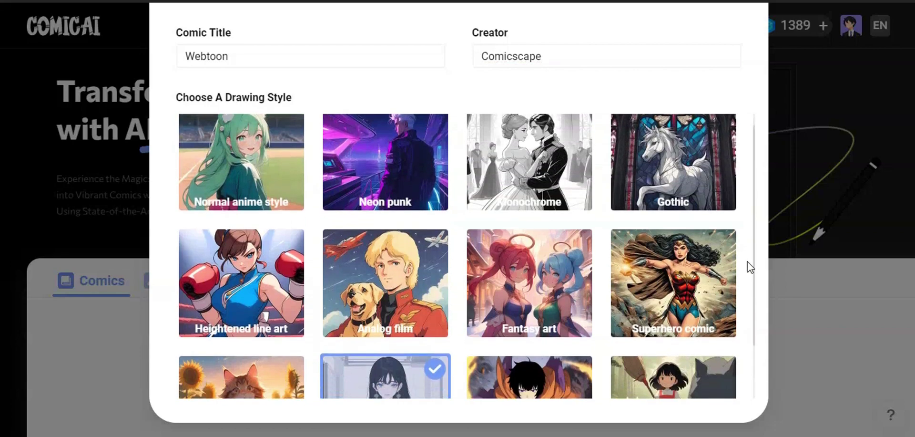
scroll(742, 99, "up", 1)
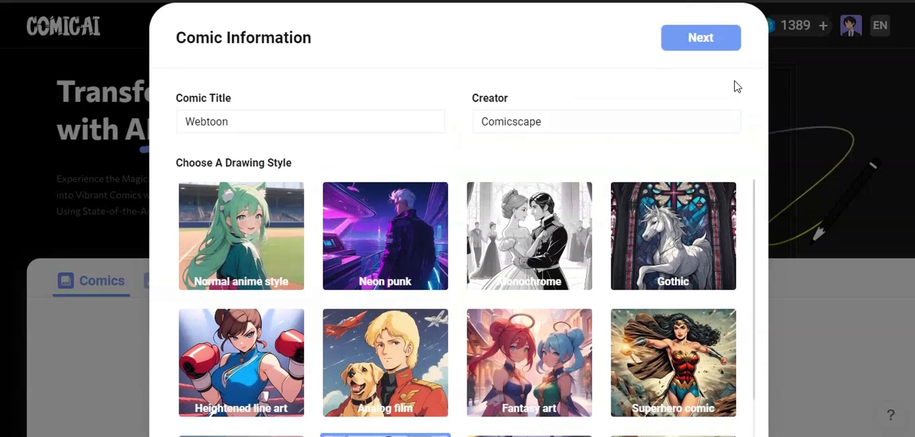
left_click(706, 42)
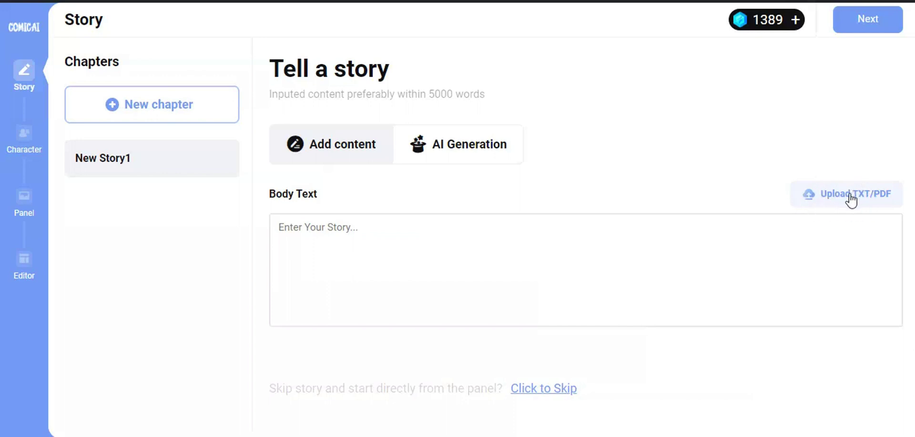
Switch the Story page to AI Generation mode.
left_click(472, 153)
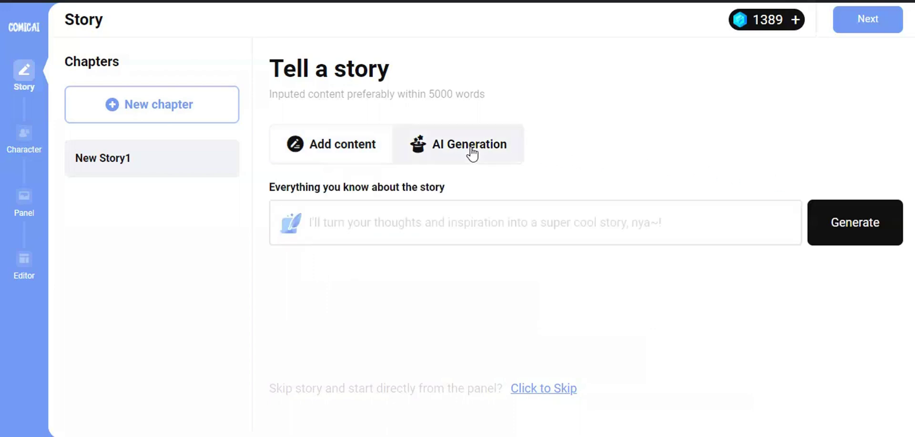
Describe the story: introvert Lily loves Jin, prettier Emma too, Lily befriends another boy to make Jin jealous.
left_click(460, 224)
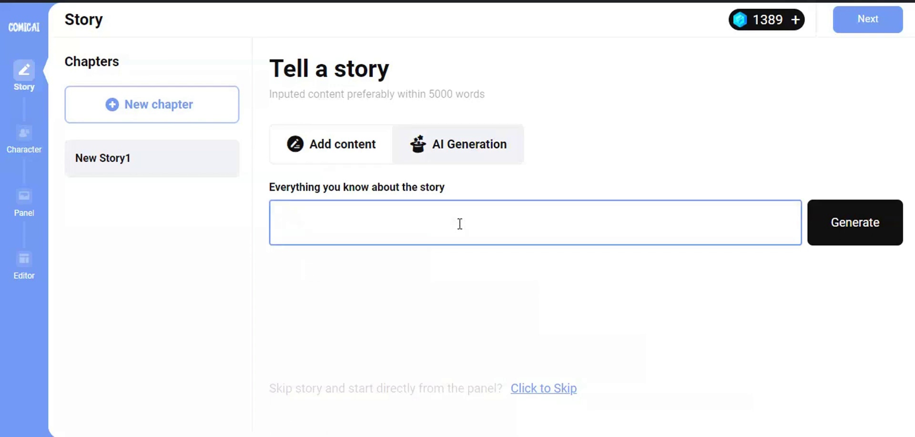
type("an introvert girl named Lily, obse")
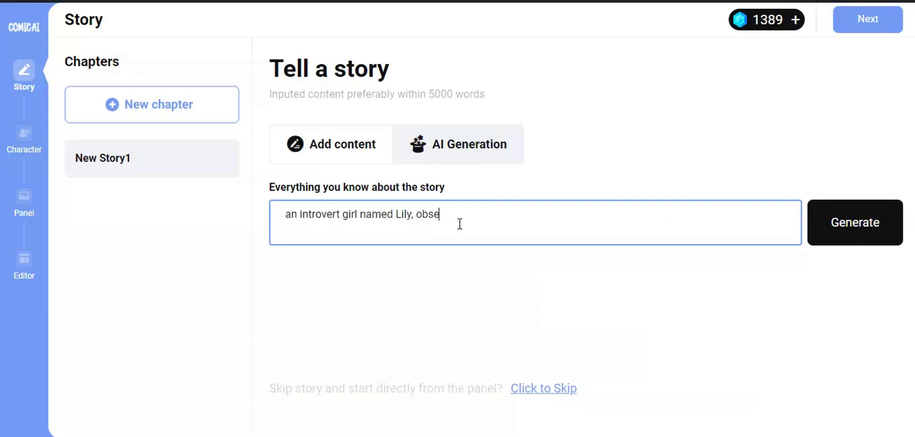
type("ssed with a boy named Jin. another")
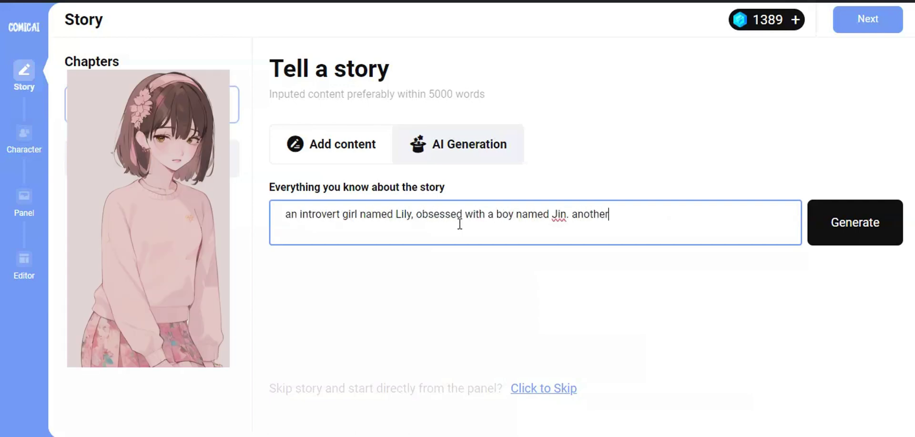
type("prittier")
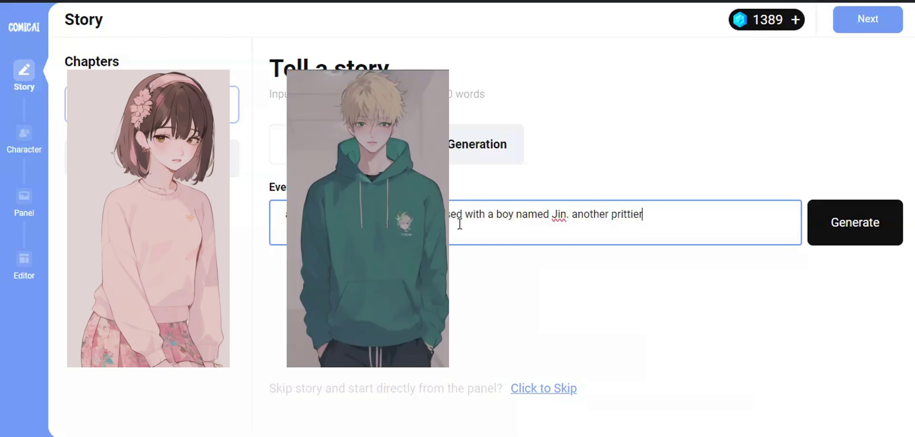
key("BackSpace")
key("BackSpace")
key("BackSpace")
key("BackSpace")
type("ettier girl named Emma also")
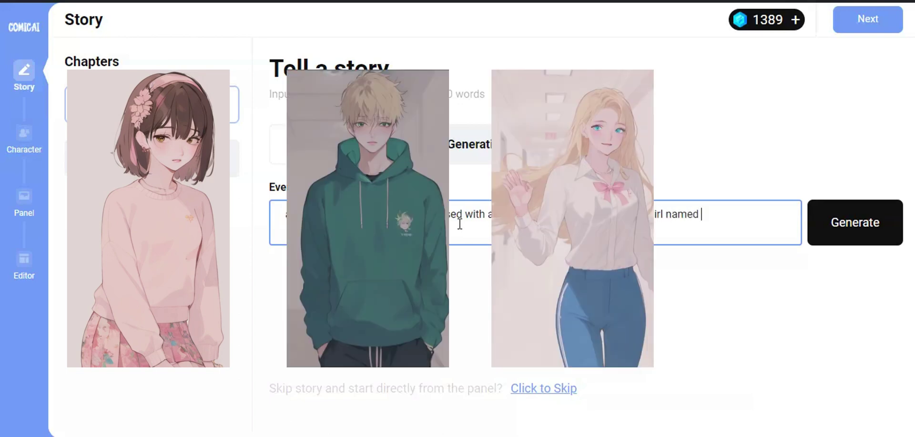
key("BackSpace")
key("BackSpace")
key("BackSpace")
key("BackSpace")
key("BackSpace")
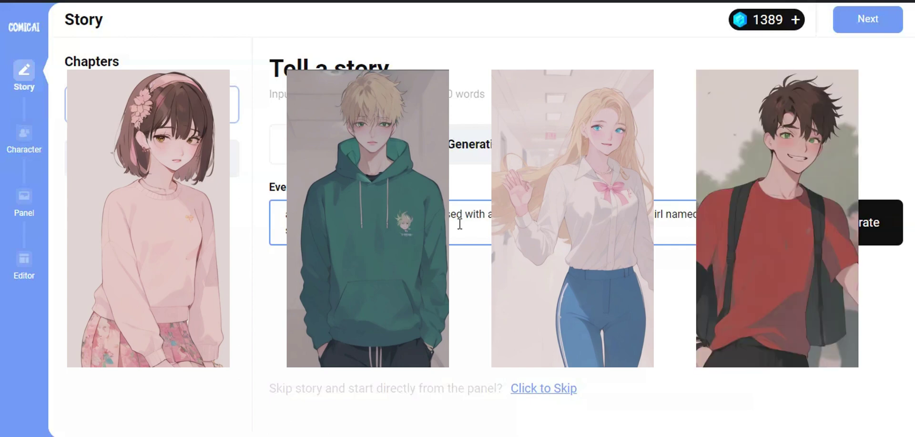
type("use so she became friend with another boy to make")
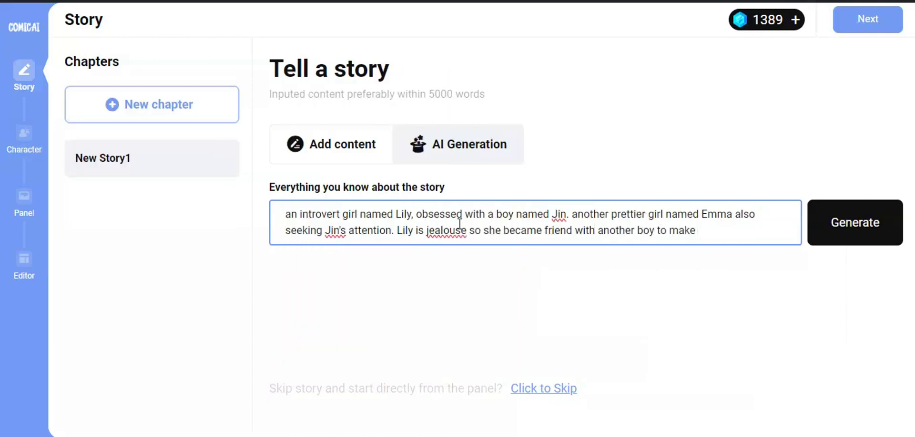
type(" Jin jealous.")
Fix the prompt's typos, make Lily a school girl, and generate the story.
left_click(460, 224)
key("BackSpace")
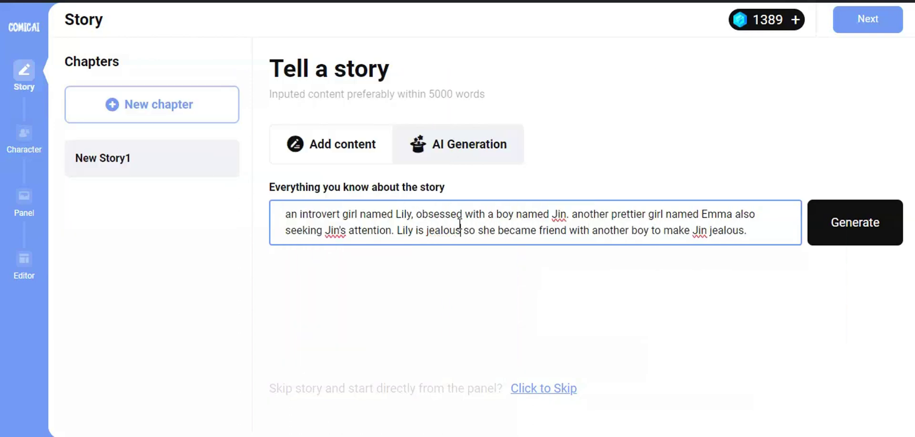
key("Left")
key("Left")
key("Left")
key("Left")
key("Left")
key("Left")
key("Left")
key("Left")
key("Left")
key("Left")
key("Left")
key("Left")
key("Left")
key("Left")
key("Left")
key("Left")
key("Left")
key("Left")
key("Left")
key("Left")
type("sch")
key("Left")
key("Left")
key("Left")
key("Left")
key("Left")
key("Left")
key("Left")
key("Left")
key("Left")
key("Left")
key("Left")
key("Left")
key("Left")
key("Left")
key("Left")
key("Left")
key("Left")
key("Left")
key("Left")
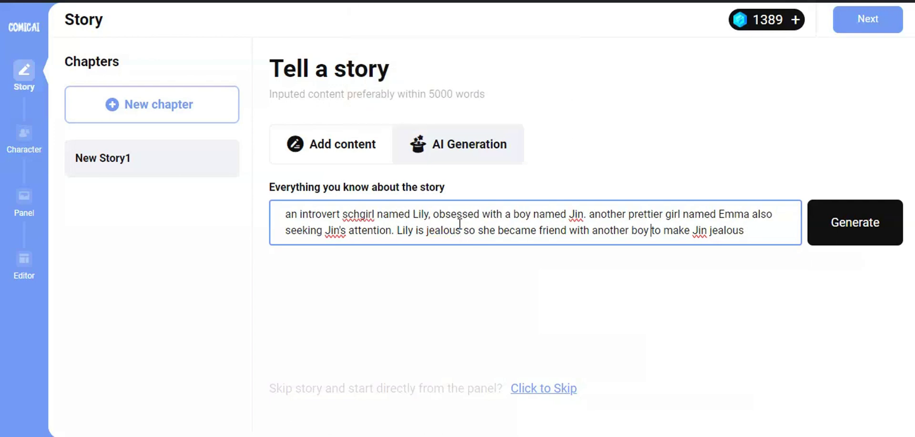
key("Right")
key("Right")
key("BackSpace")
key("BackSpace")
key("BackSpace")
key("BackSpace")
key("BackSpace")
key("BackSpace")
key("BackSpace")
key("BackSpace")
key("BackSpace")
key("BackSpace")
key("BackSpace")
key("BackSpace")
key("BackSpace")
key("BackSpace")
key("BackSpace")
key("BackSpace")
type("school, girl")
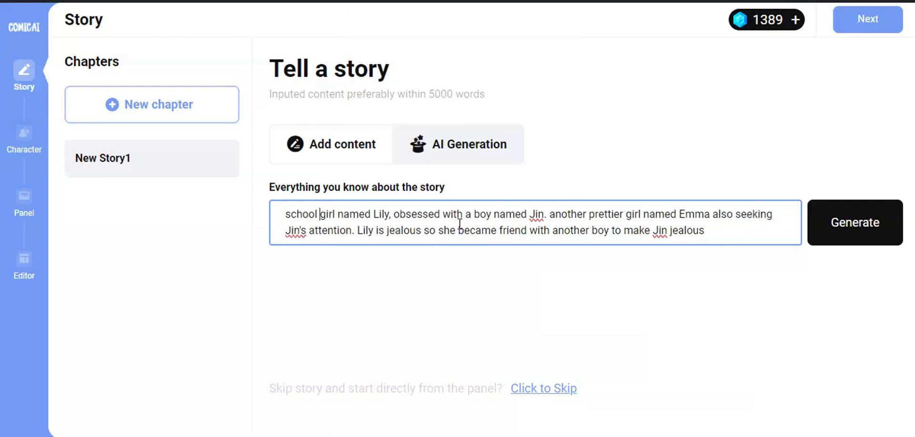
left_click(860, 232)
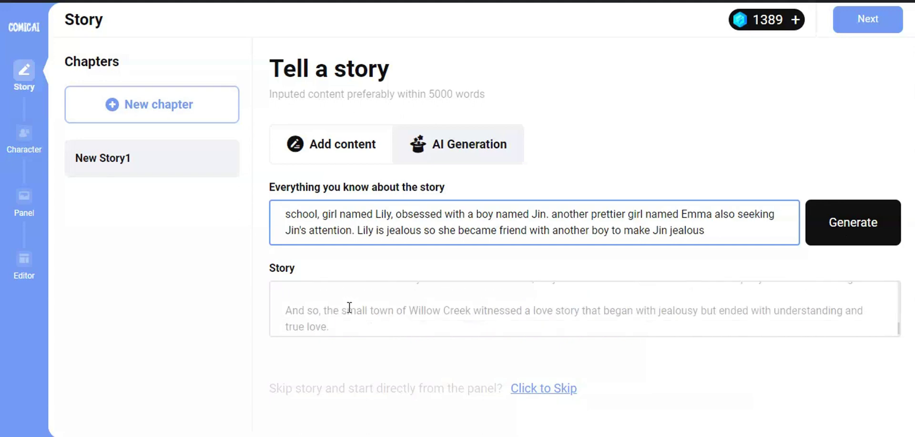
Review the Rosewood High story, continue to Character Design, and open Lily's character.
scroll(360, 310, "up", 10)
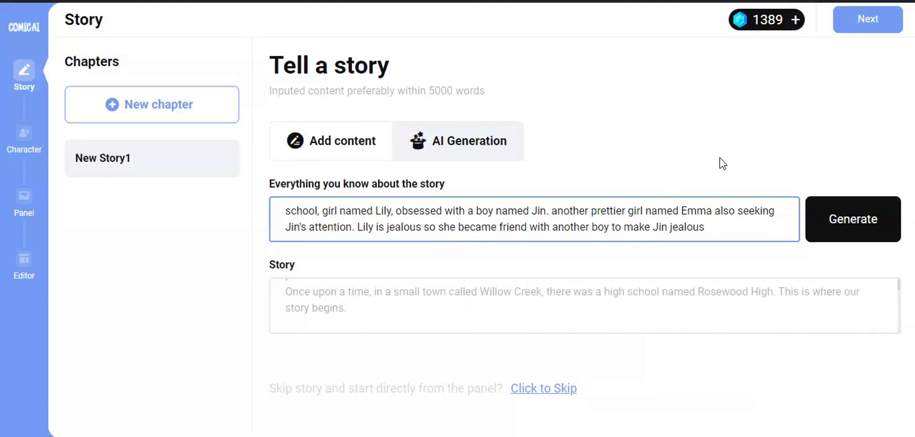
left_click(873, 20)
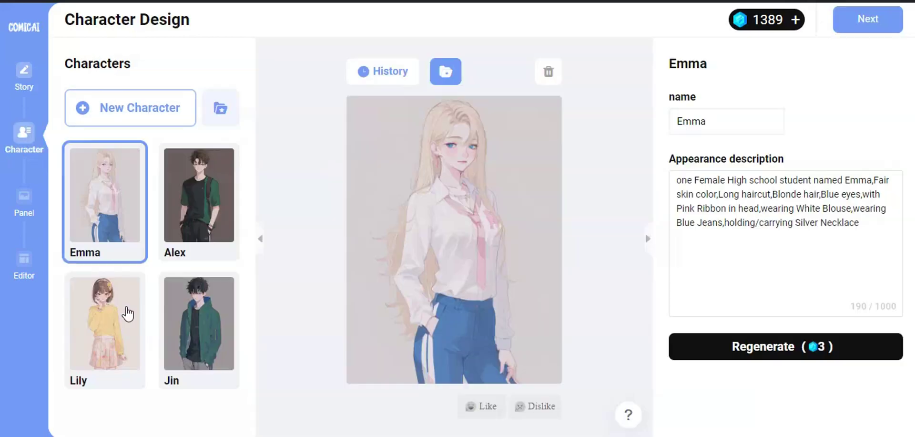
left_click(124, 311)
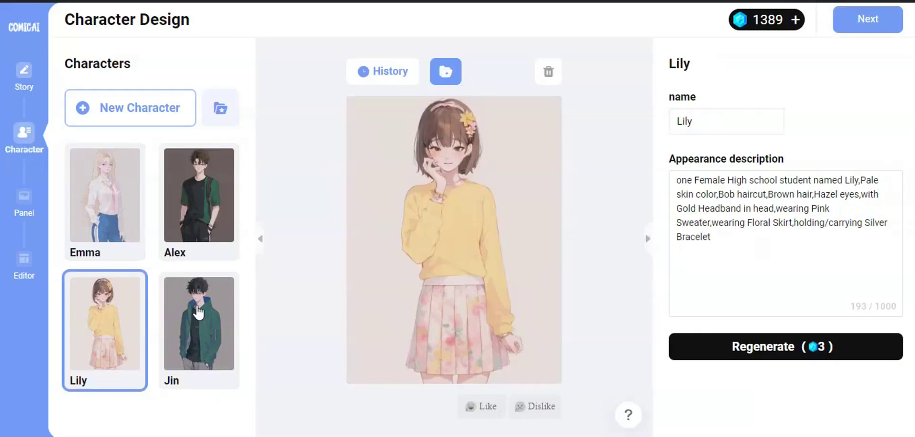
left_click(199, 313)
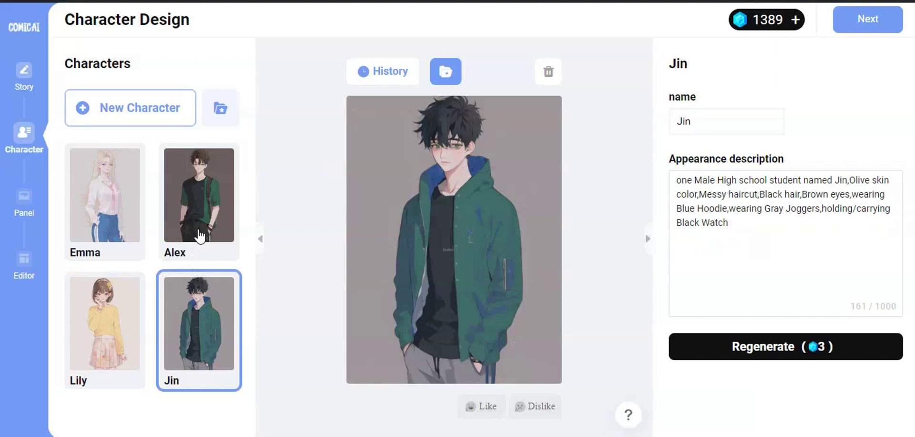
left_click(204, 208)
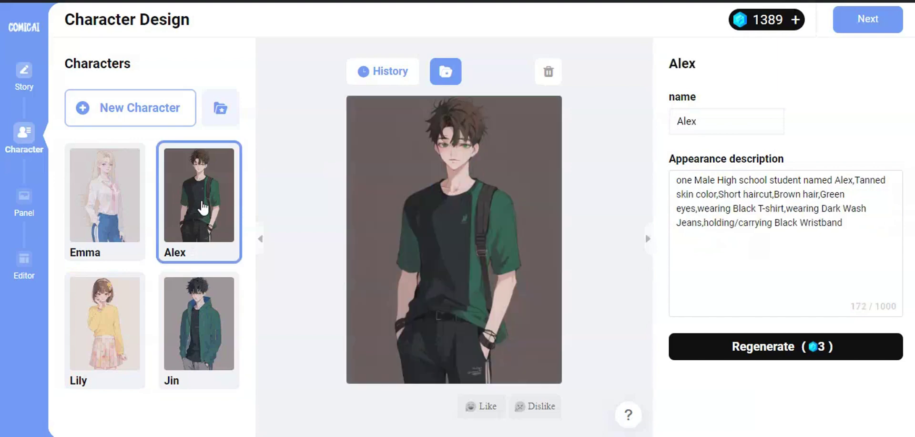
left_click(120, 215)
left_click(113, 317)
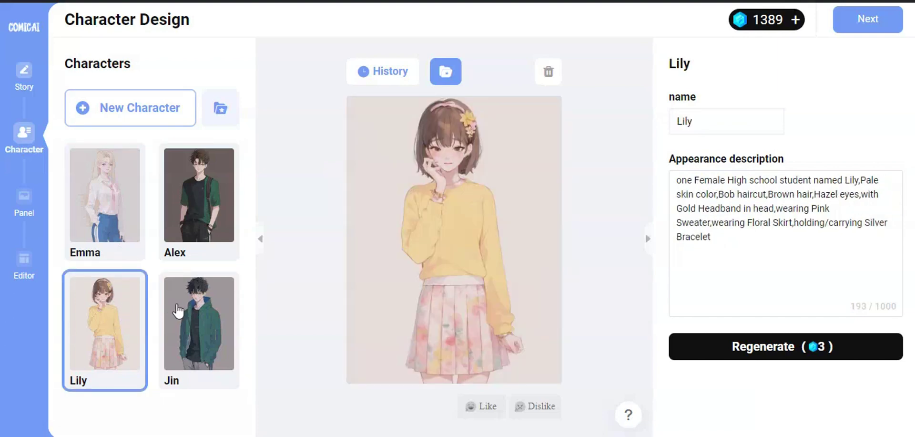
left_click(178, 311)
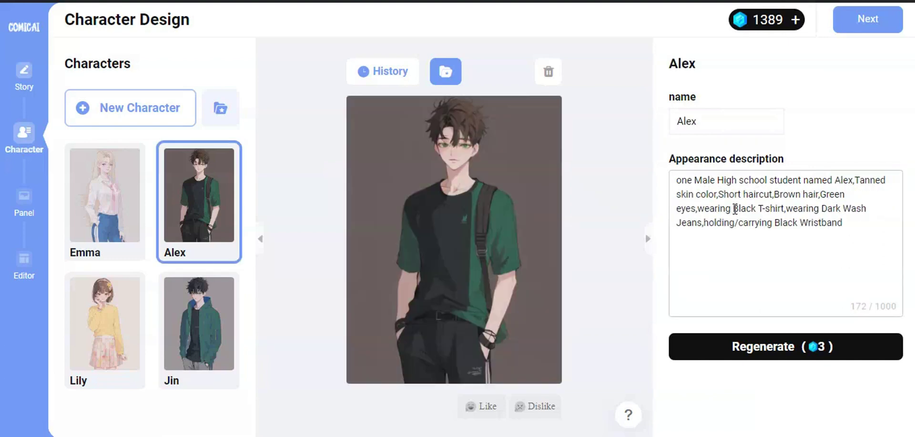
Regenerate Alex with a Red T-shirt instead of Black, then regenerate Jin with blonde hair.
double_click(736, 209)
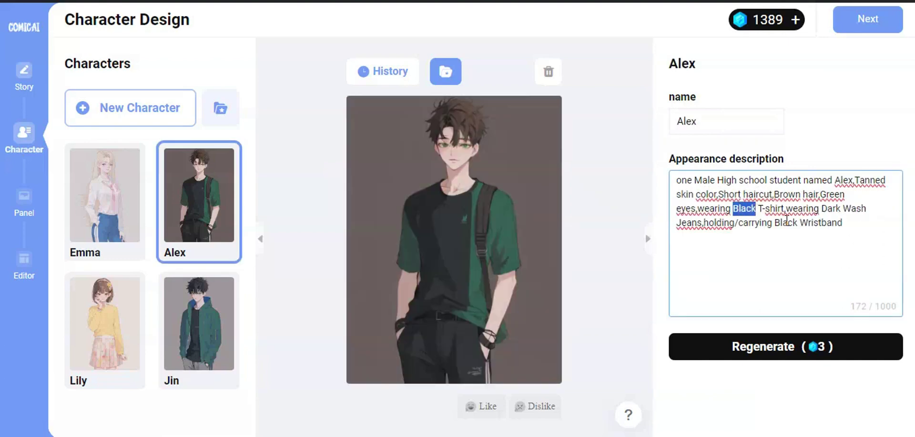
type("Red")
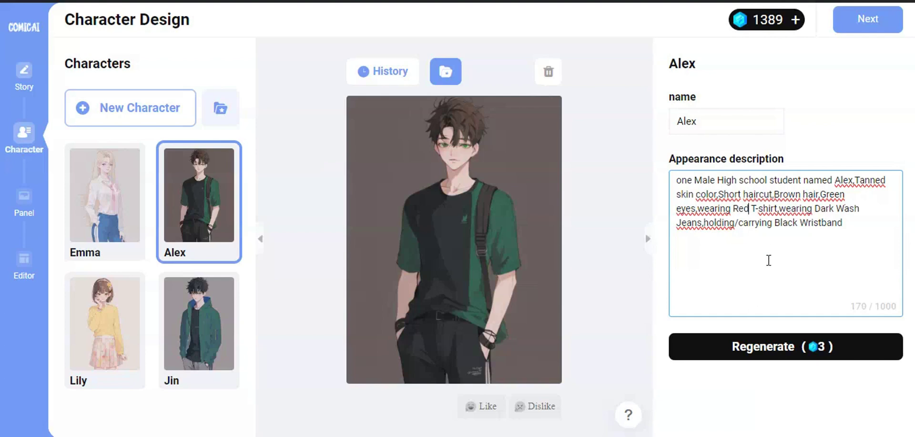
left_click(772, 347)
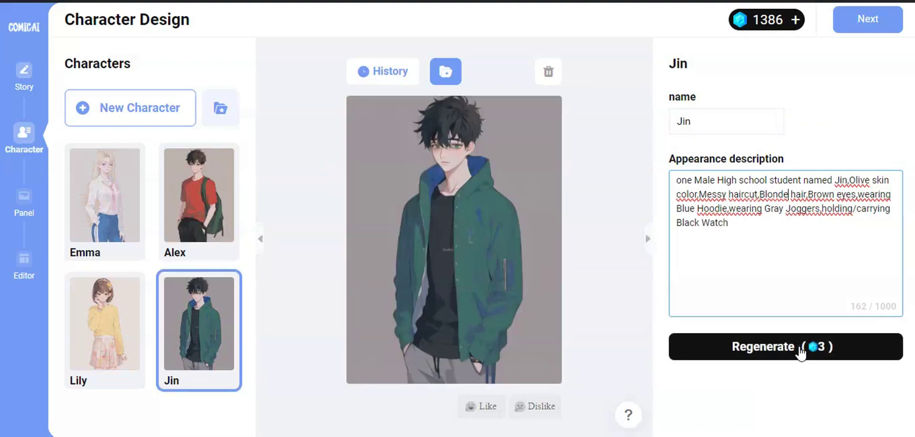
left_click(782, 347)
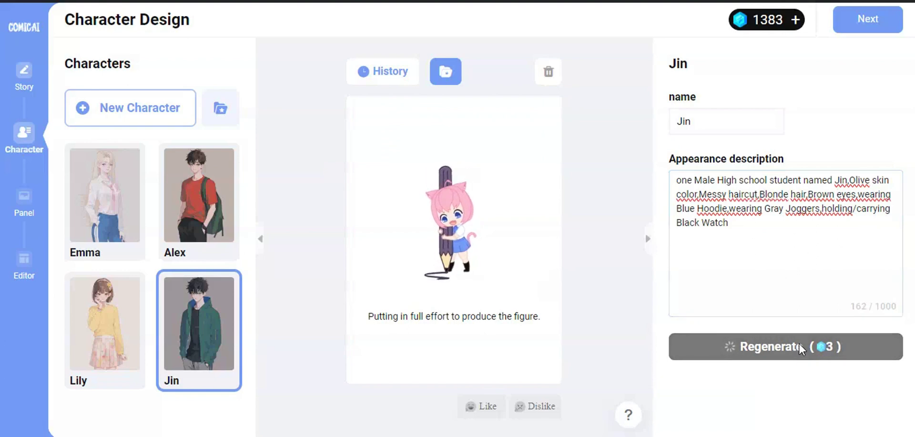
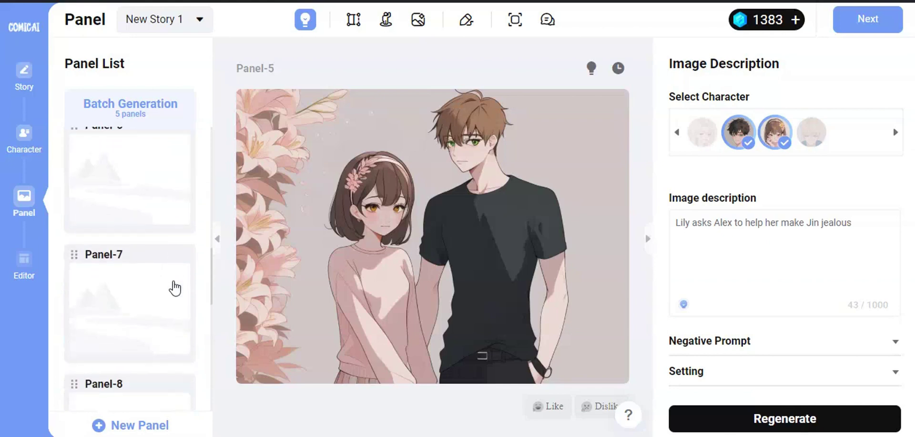
Set Panel-6 to Lily only, with the description 'Lily walking through the hallway'.
scroll(179, 289, "up", 3)
left_click(160, 305)
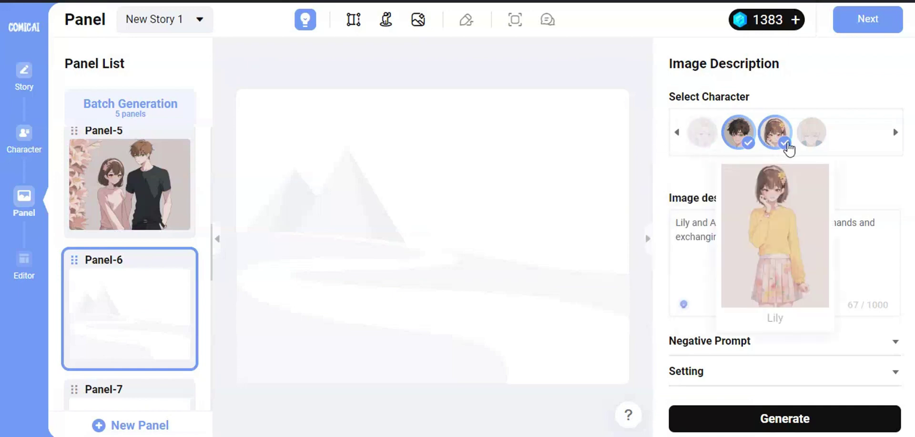
mouse_move(810, 148)
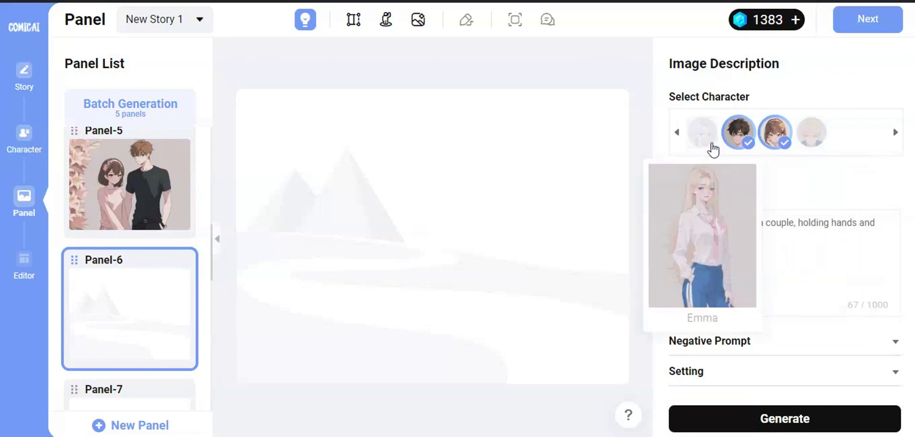
left_click(739, 140)
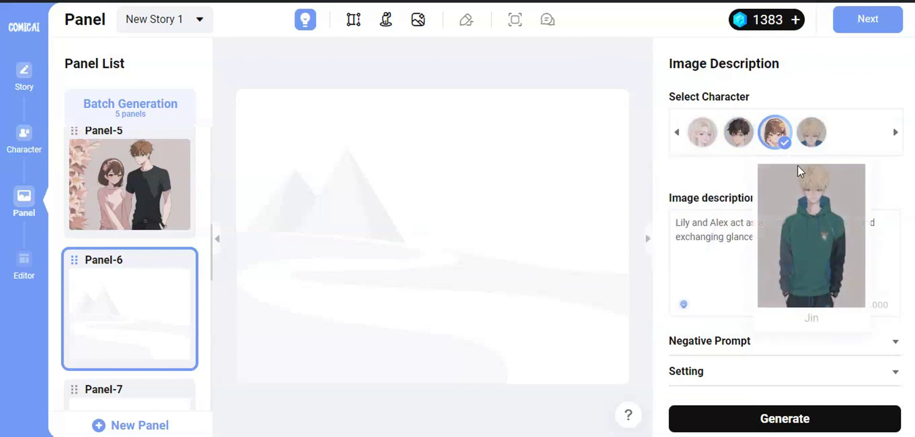
mouse_move(776, 147)
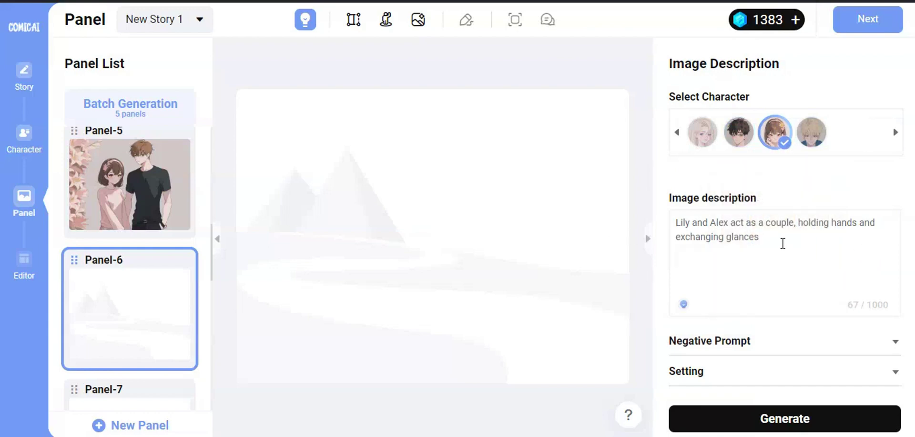
left_click_drag(781, 242, 696, 222)
type("walking through the hallway")
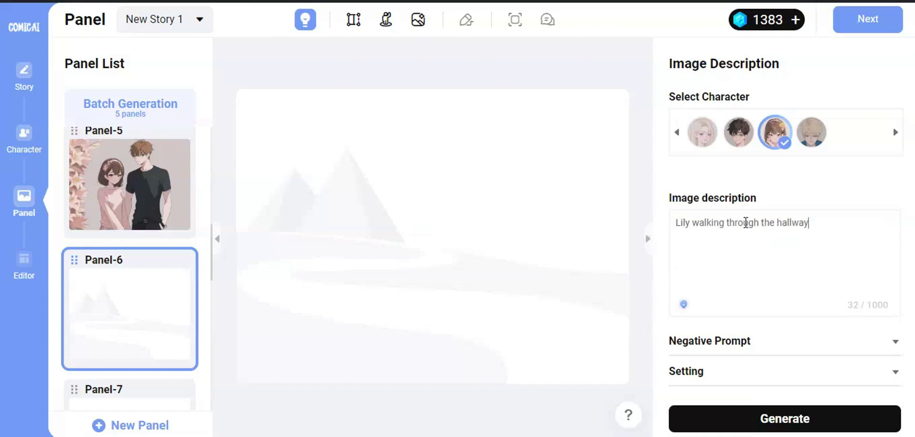
Expand the Negative Prompt and Setting options, then generate the Panel-6 image.
scroll(887, 334, "down", 1)
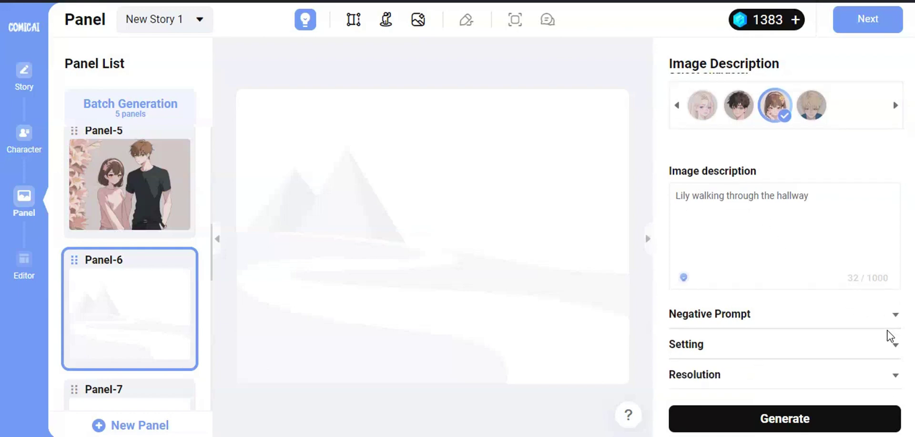
left_click(892, 318)
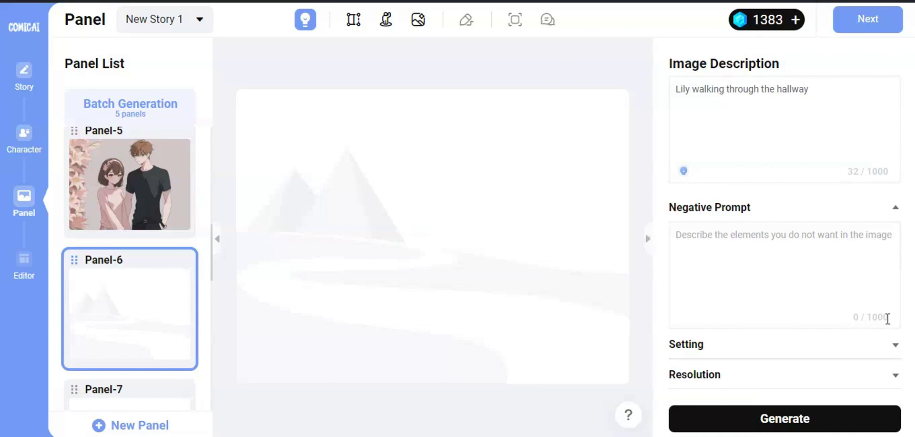
left_click(893, 350)
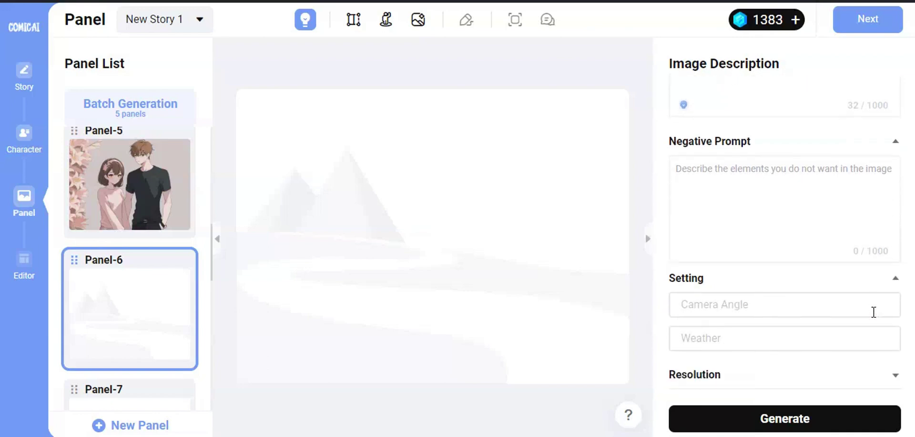
scroll(819, 302, "up", 4)
left_click(772, 418)
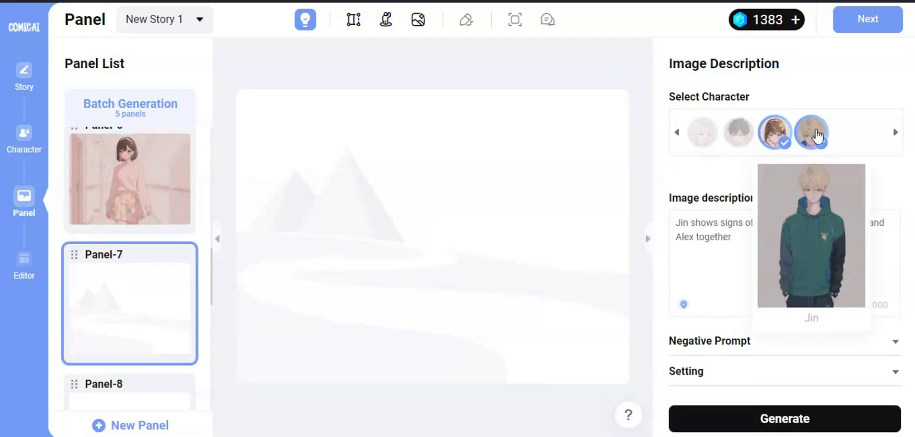
Generate Panel-7 with Jin, then regenerate it as Jin walking toward Lily, over-shoulder view.
left_click(711, 273)
key("ctrl+a")
type("Lily saw Jin from the distant in the hallway")
left_click(786, 419)
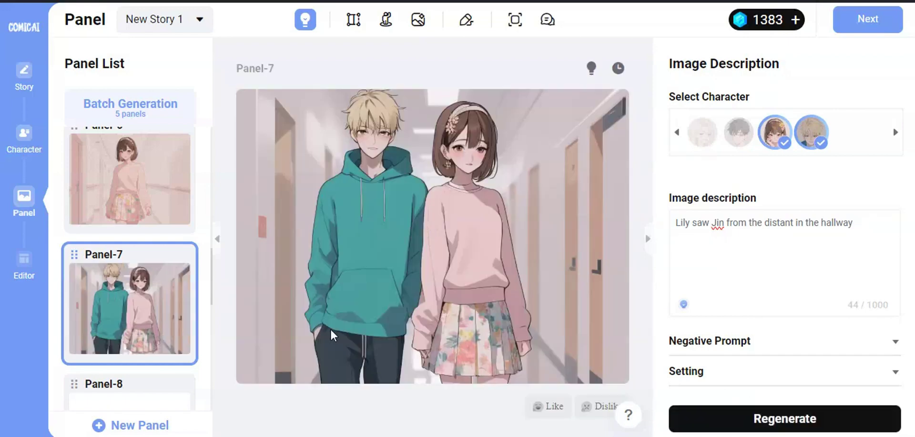
left_click(672, 224)
key("ctrl+a")
type("Jin was walking towar")
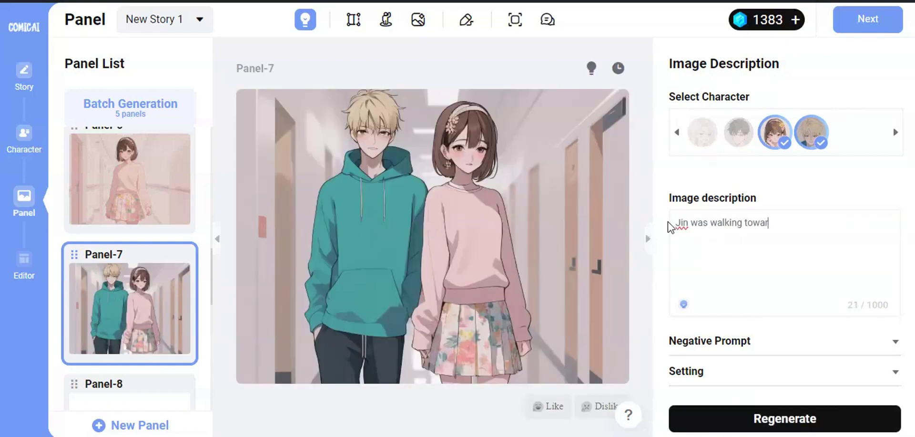
type("d Lily in hallway, O")
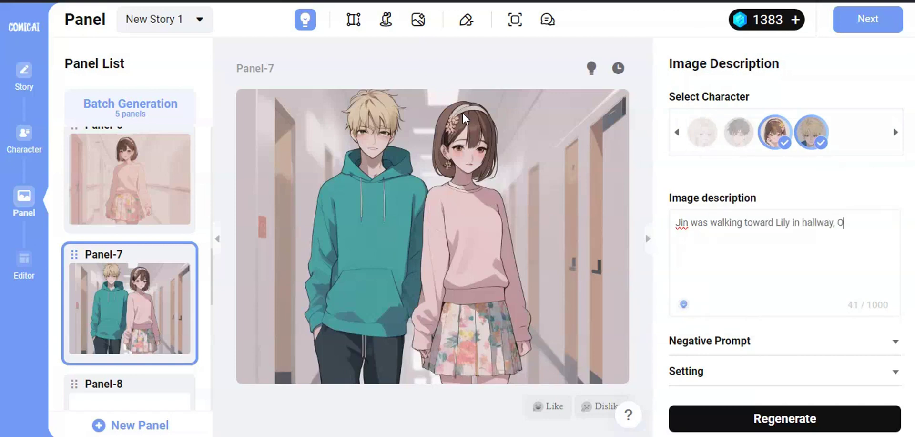
type("ver shoulder look from lily")
left_click(790, 409)
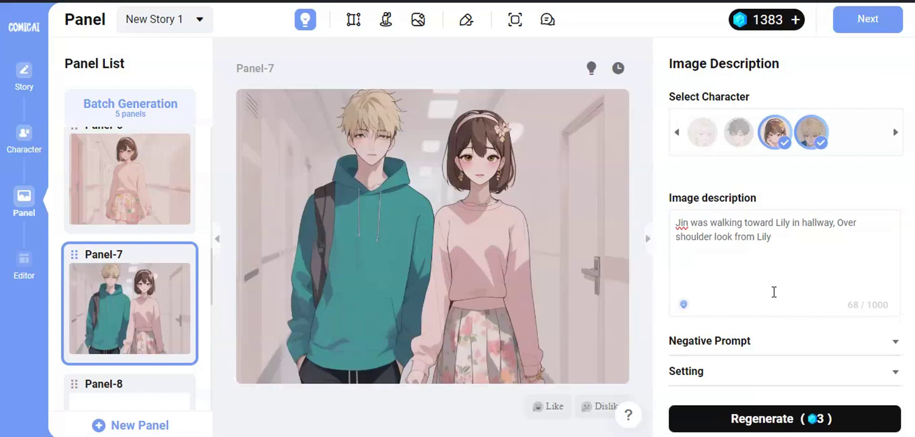
Regenerate Panel-7 with Jin alone, walking in the hallway.
left_click(775, 132)
left_click_drag(773, 237, 746, 223)
type("in the hallway")
left_click(778, 418)
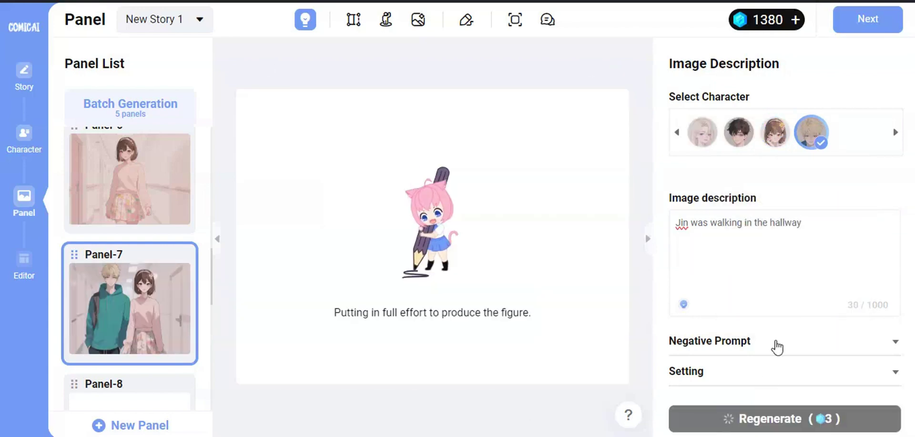
Generate Panel-8 from 'Lily was so exited and nerves at the same time'.
scroll(153, 344, "up", 5)
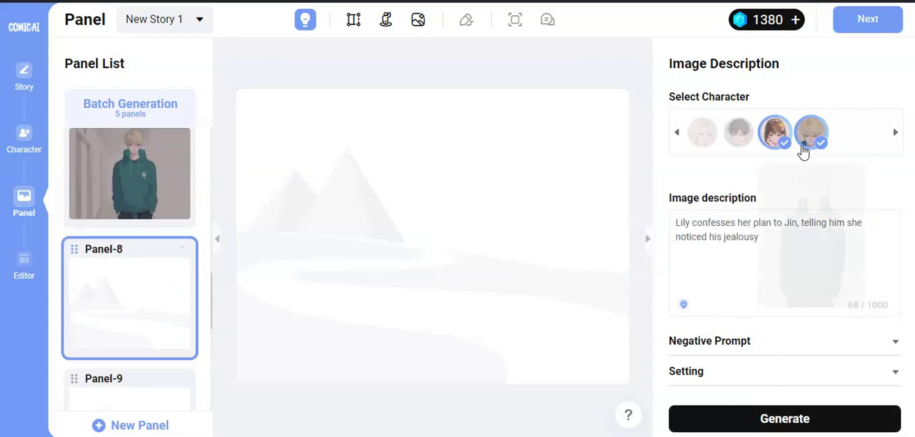
key("ctrl+a")
type("Lily was so e")
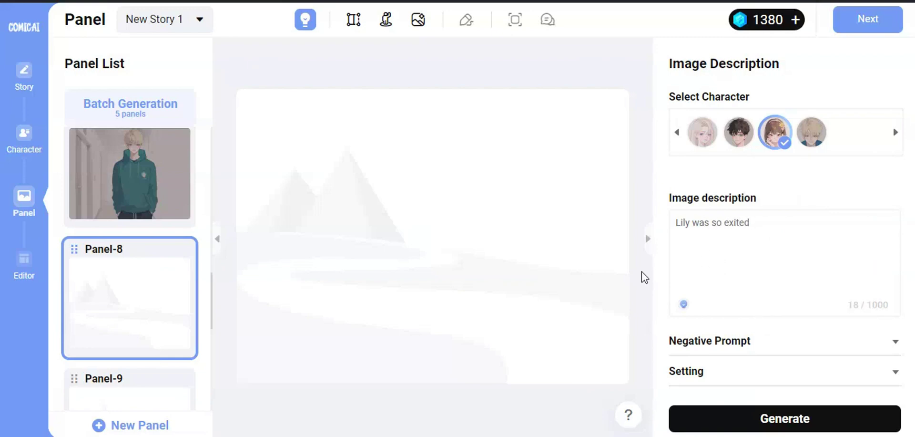
type("xited and nerves at the same time")
left_click(763, 418)
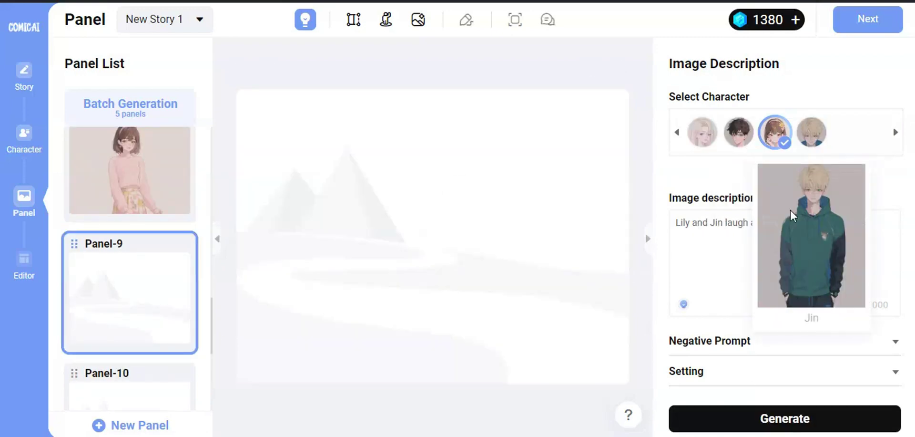
Rewrite Panel-9's description so Lily is shocked, and generate the image.
left_click_drag(879, 222, 692, 222)
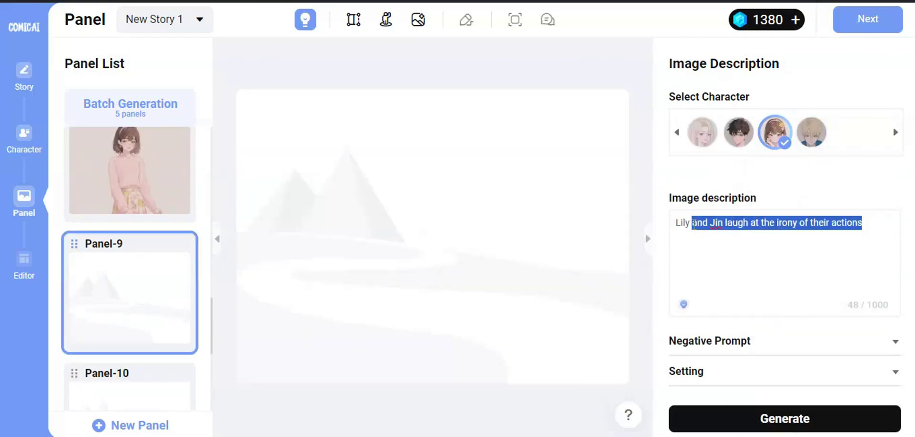
type("was shocked and")
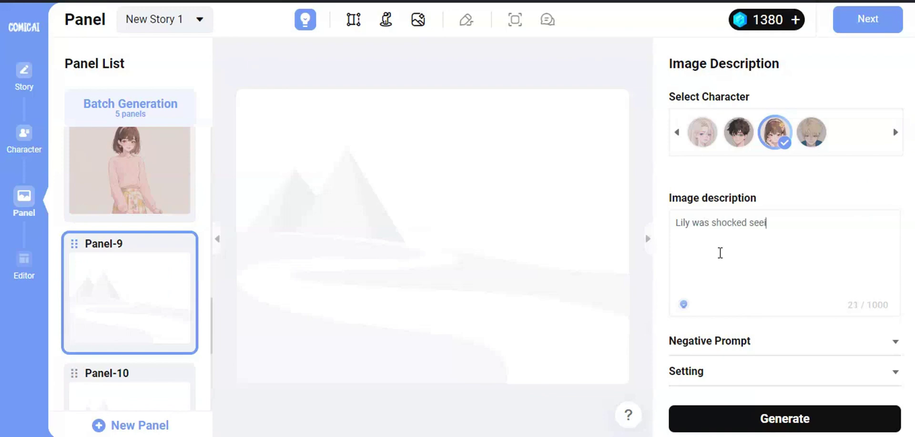
type("ing that")
left_click(784, 418)
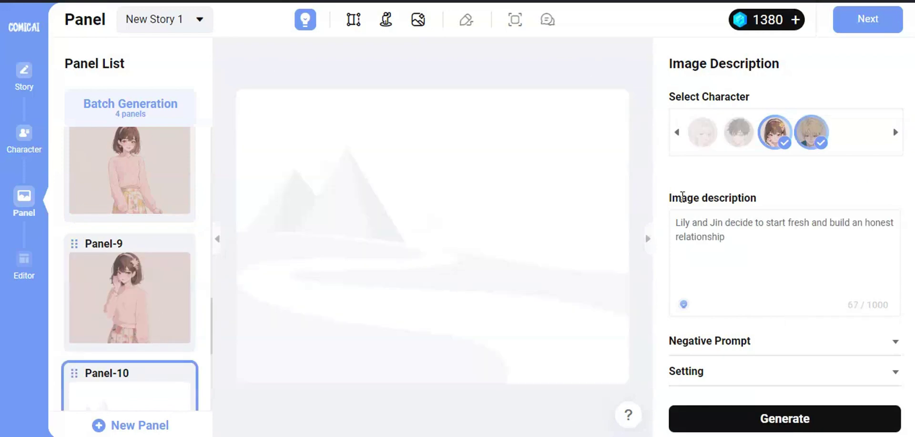
Generate Panel-10 with Emma instead of Lily, waving and running toward her in the hallway.
left_click(739, 133)
left_click(775, 132)
left_click(702, 133)
left_click_drag(730, 237, 650, 219)
type("E")
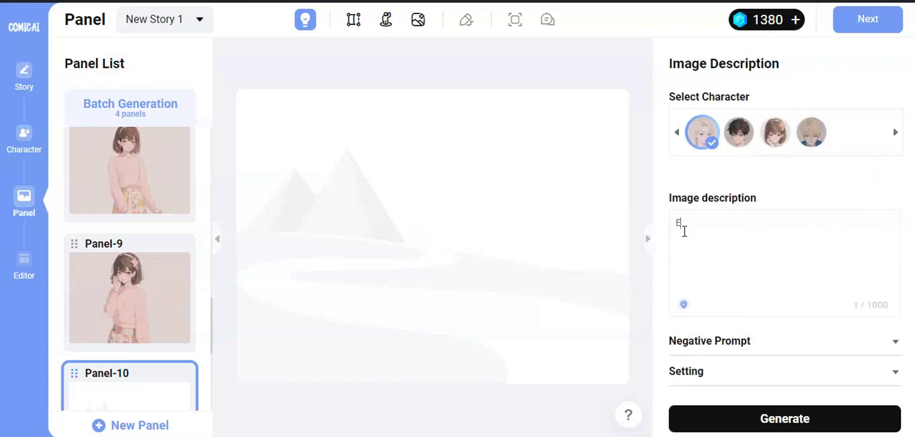
type("mily waving her hand and running toward in the hallway")
left_click(763, 418)
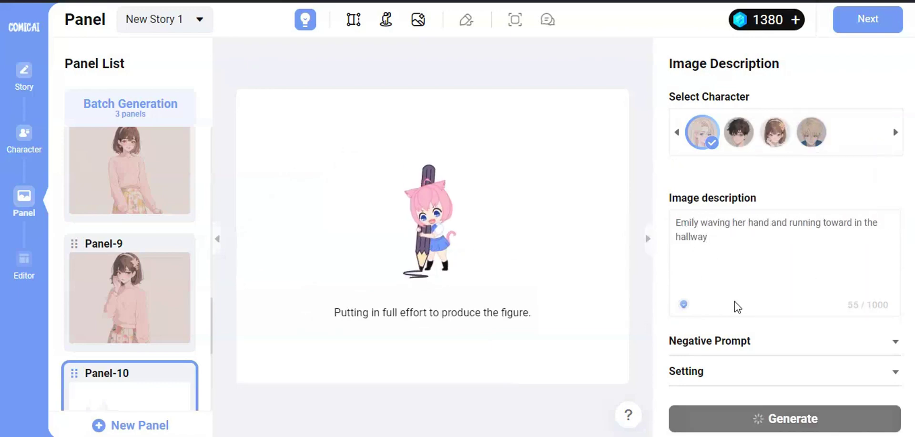
Generate Panel-11 with Emma and Jin talking to each other happily.
scroll(200, 341, "down", 5)
left_click(143, 295)
left_click(743, 138)
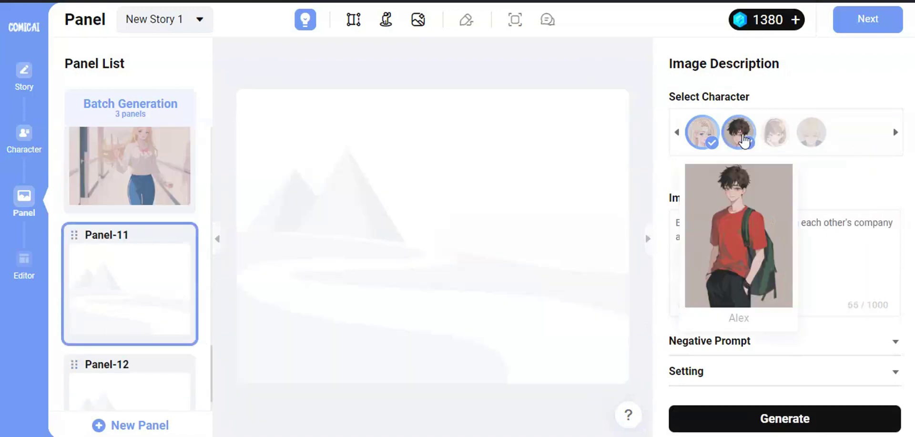
left_click(811, 132)
left_click_drag(742, 237, 706, 223)
type("and Jin talking to each other happily")
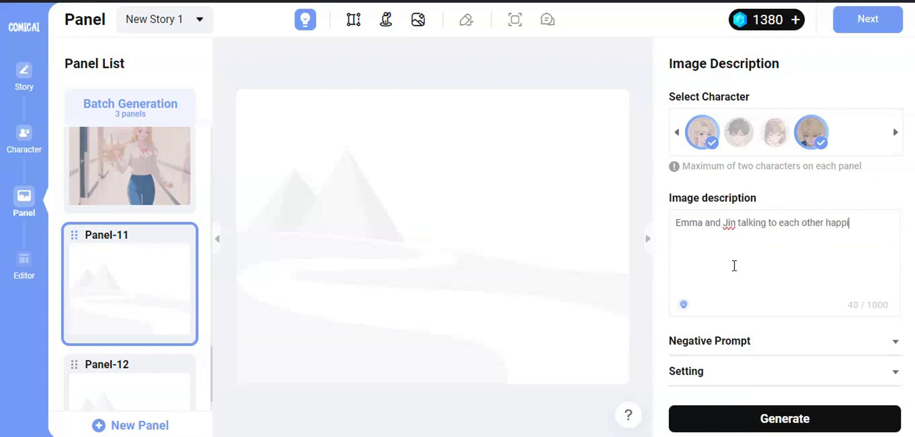
key("Return")
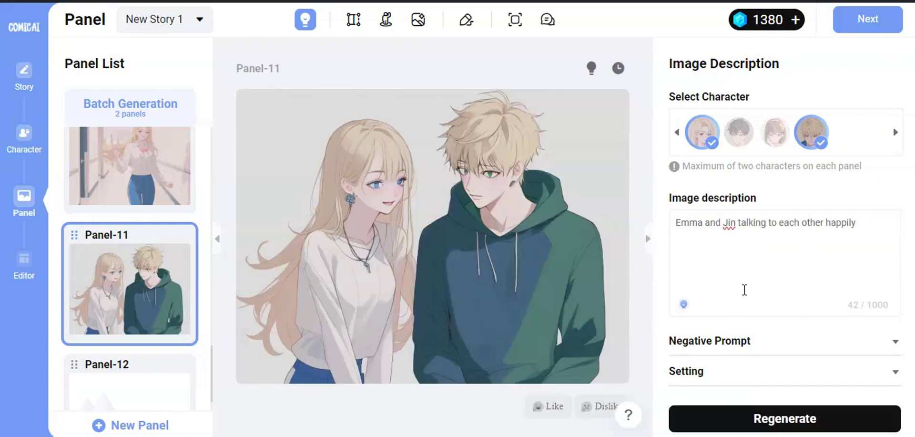
scroll(166, 329, "down", 4)
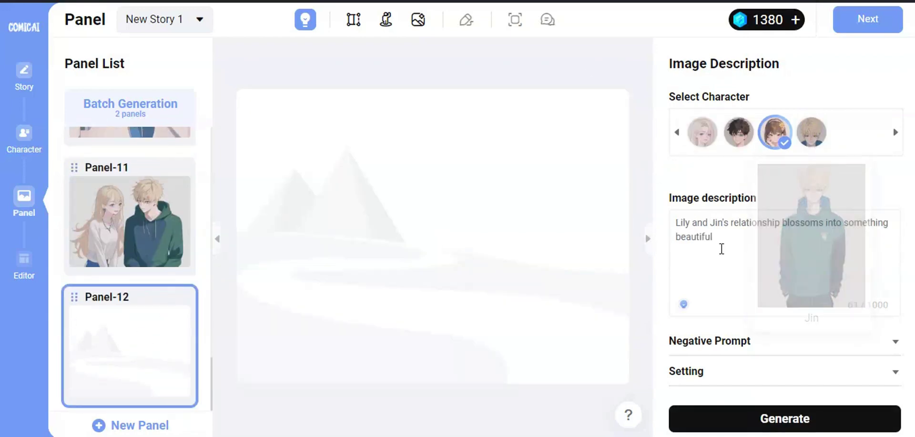
Generate Panel-12 showing Lily looking angry in the hallway.
left_click(704, 225)
type("Lily was looking angry in the hallway")
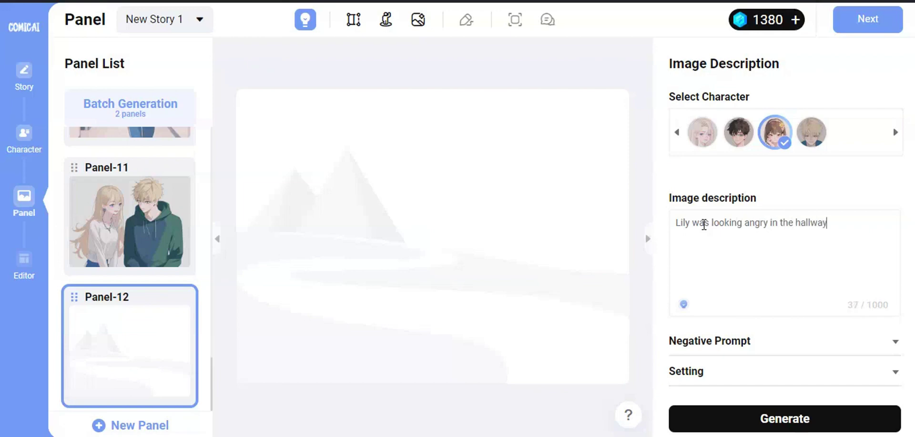
key("Return")
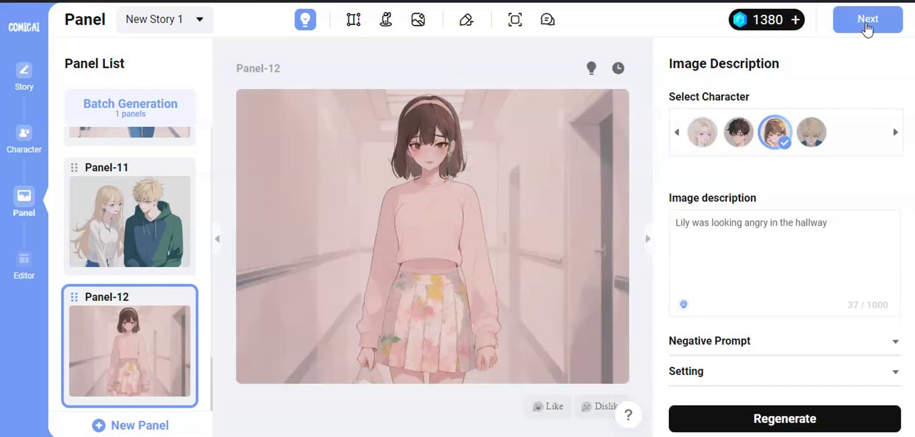
Move on to the Editor, then open and close the Webtoon/Comic format dropdown on the blank canvas.
left_click(868, 28)
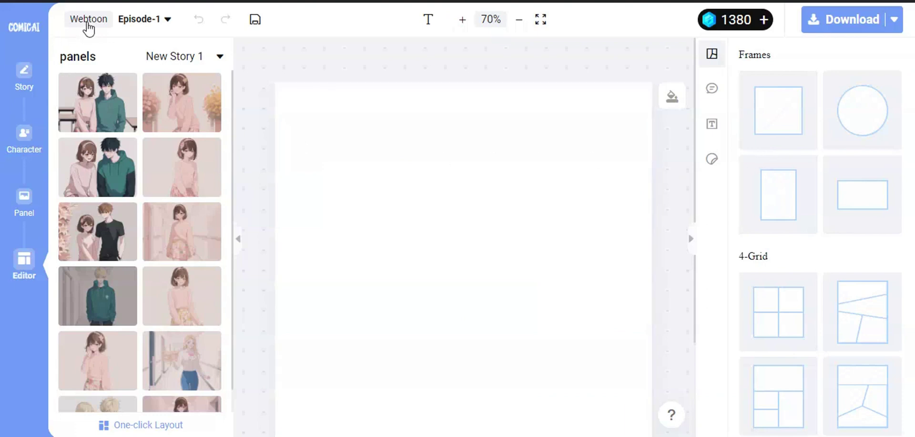
left_click(104, 22)
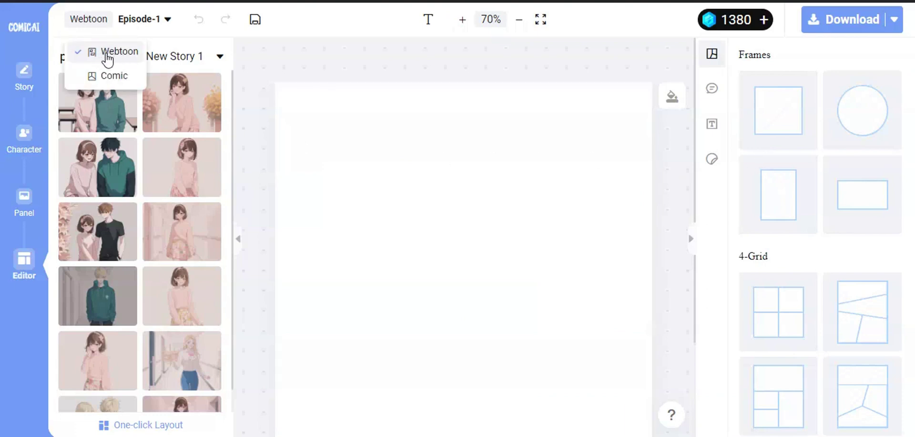
left_click(257, 63)
scroll(779, 234, "down", 3)
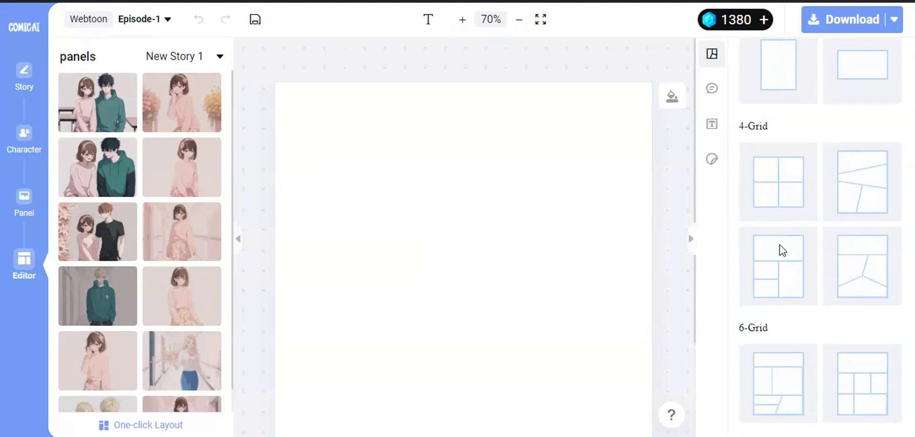
scroll(782, 263, "up", 3)
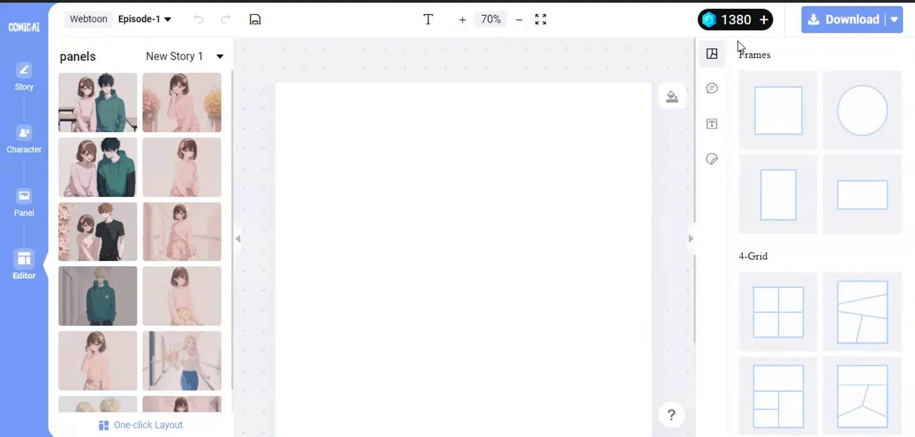
Place a square frame, resized, near the top of the Webtoon page.
left_click_drag(740, 53, 782, 76)
left_click(780, 61)
left_click_drag(792, 109, 374, 162)
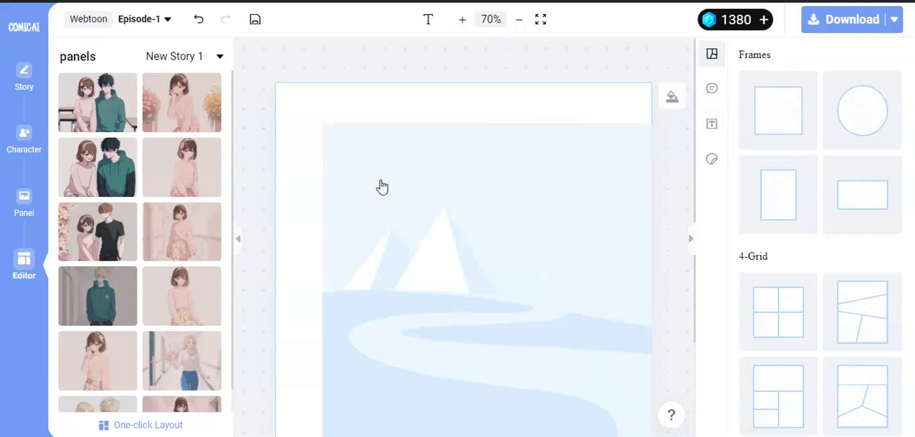
left_click_drag(290, 109, 398, 268)
left_click_drag(543, 331, 431, 205)
Fill the frame with Lily's hallway image and add sparkles left of her face.
scroll(170, 319, "down", 1)
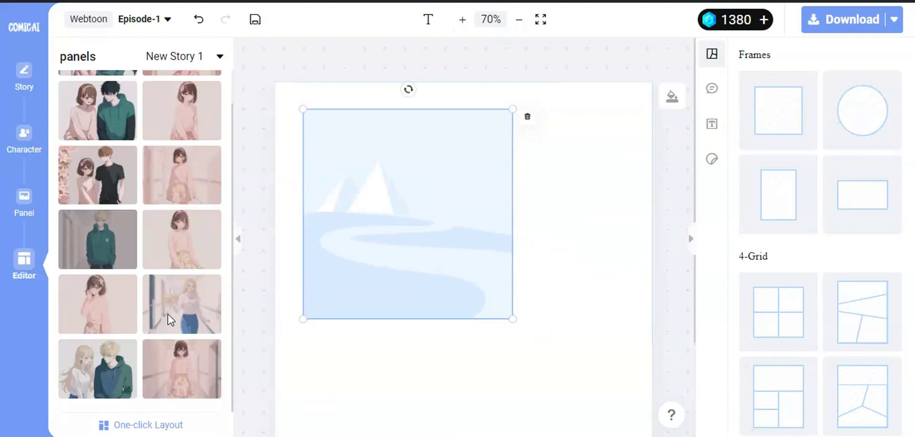
left_click_drag(201, 192, 359, 198)
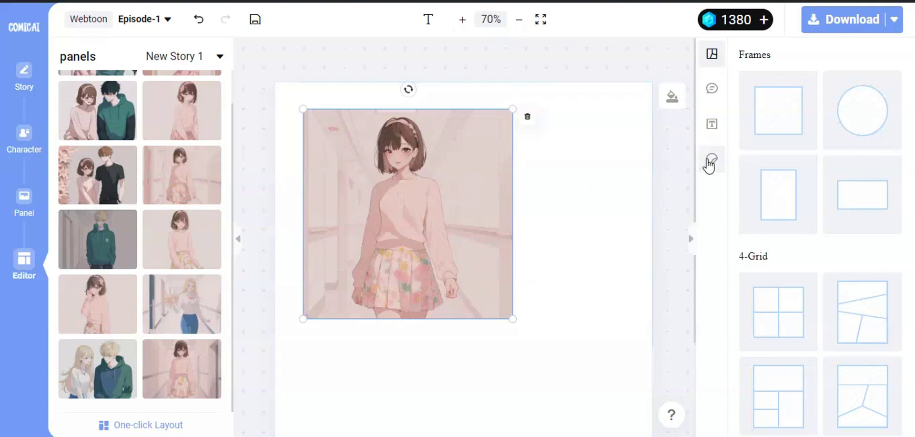
left_click(712, 161)
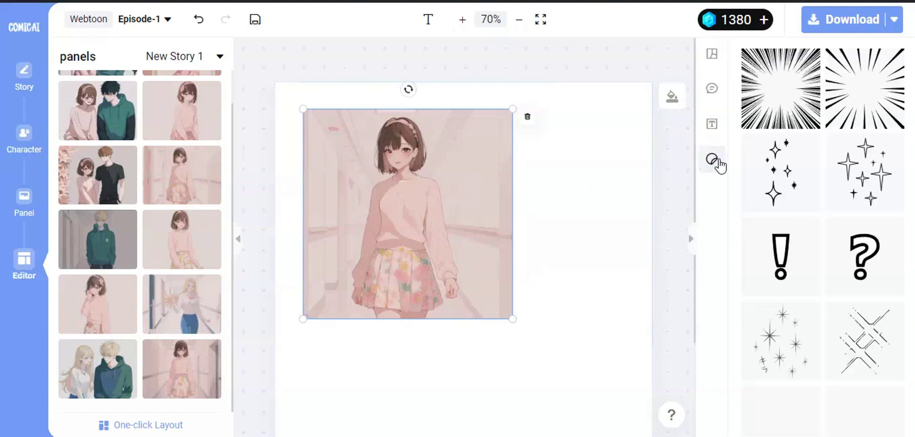
left_click_drag(786, 176, 354, 168)
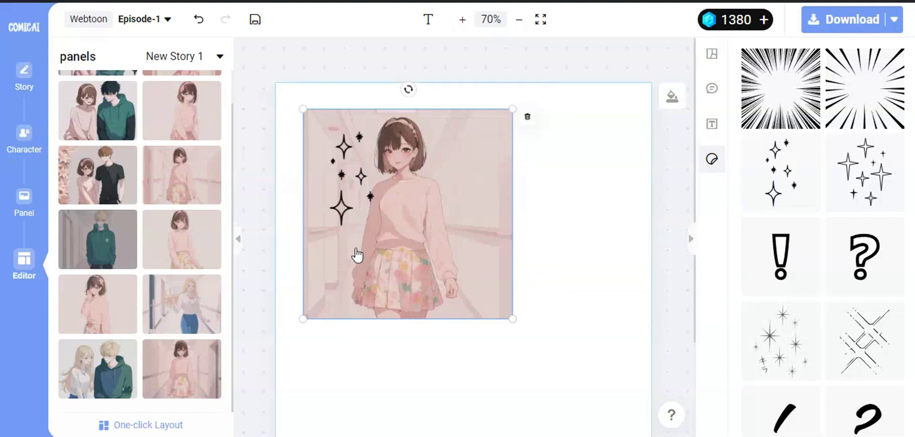
Add a cloud thought bubble beside Lily's head, flipped so its tail trails up-left.
left_click(712, 91)
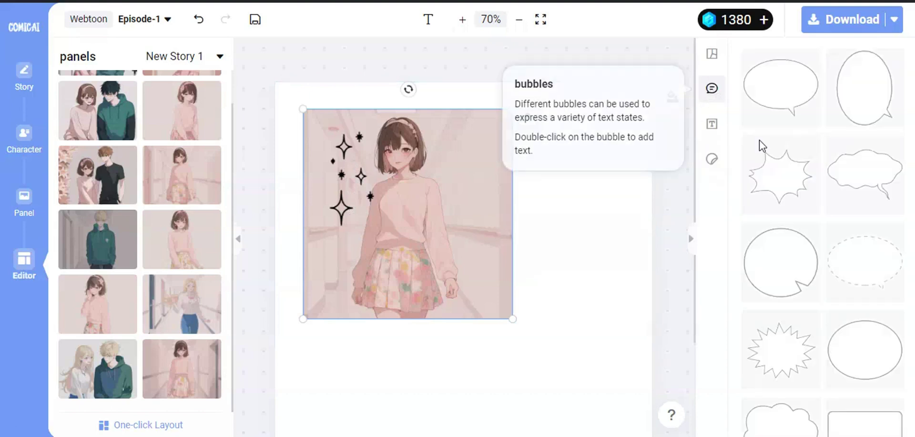
scroll(825, 231, "down", 3)
left_click_drag(807, 315, 513, 178)
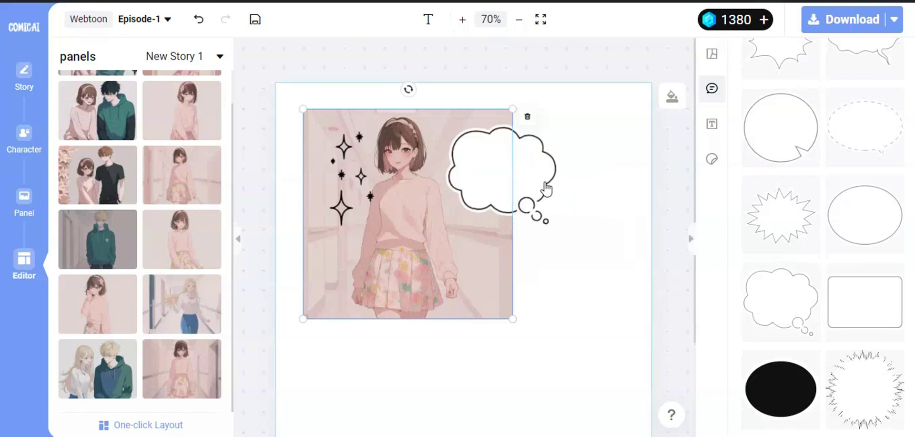
left_click(539, 181)
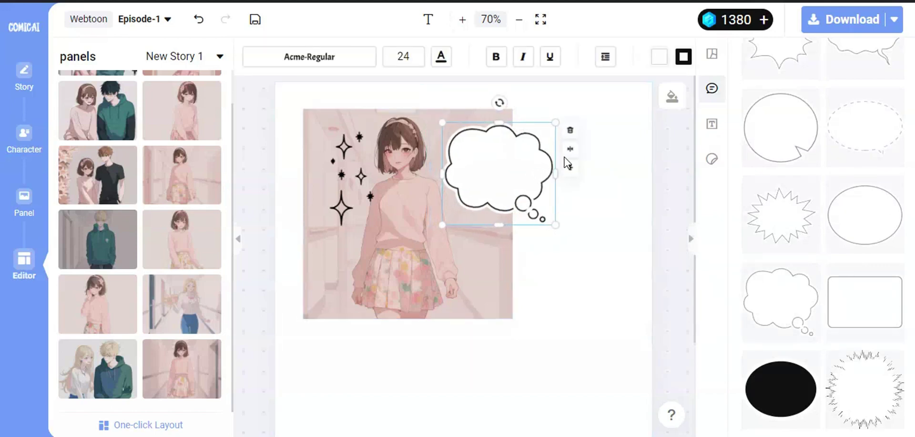
left_click(570, 150)
left_click_drag(510, 191, 516, 215)
left_click(571, 157)
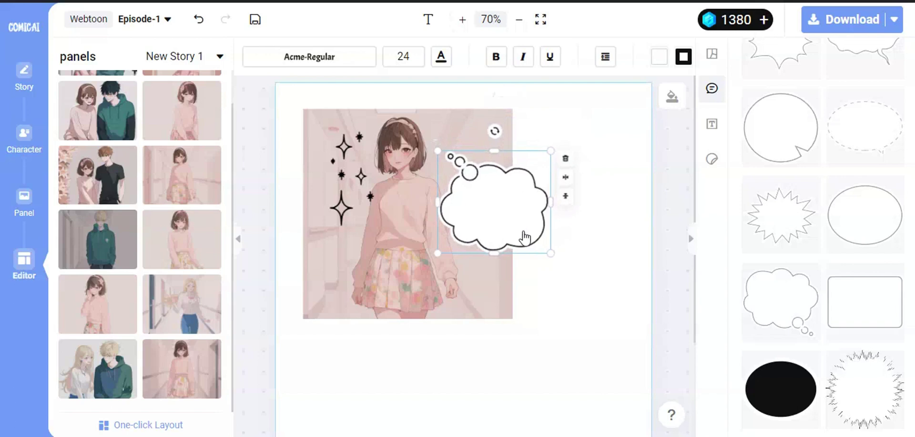
left_click(668, 261)
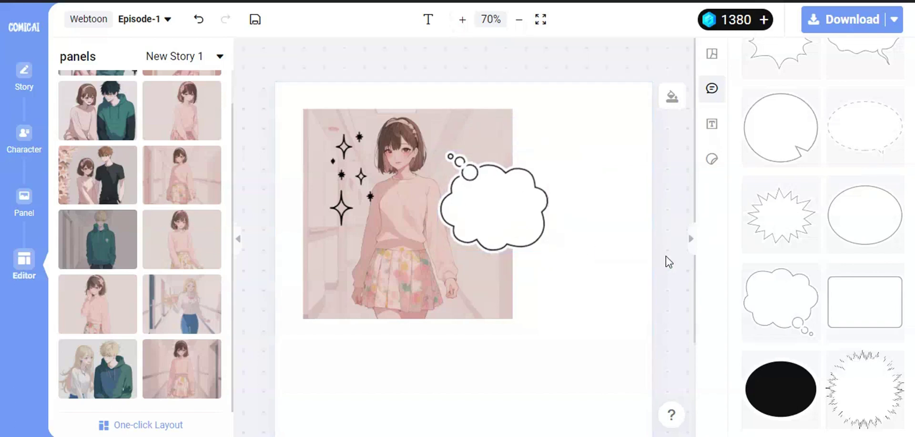
left_click(497, 207)
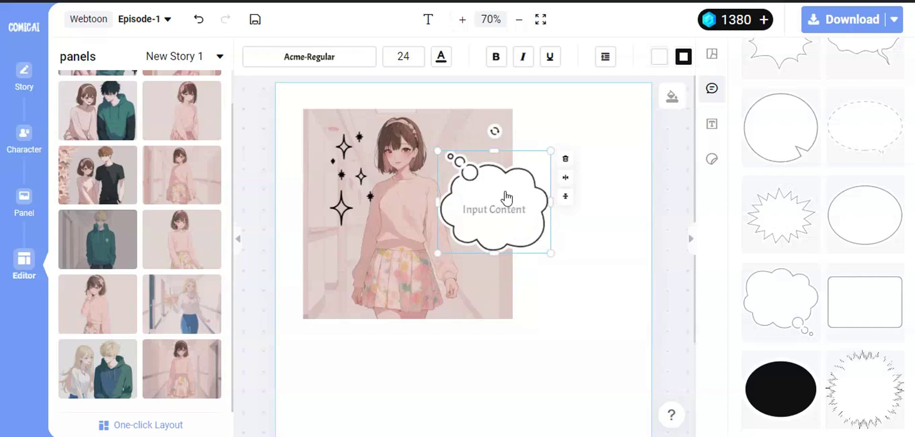
Write 'I'm going to ask hi out today' in the thought bubble.
left_click(507, 197)
type("I'm going to ask hi out today")
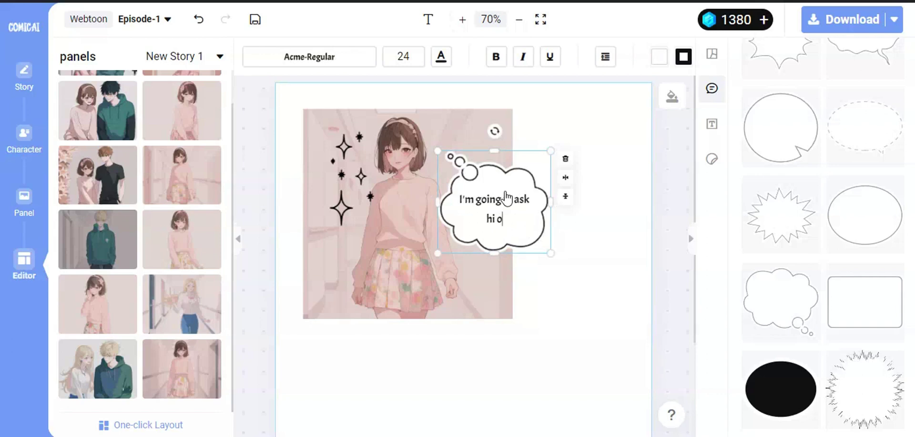
left_click(649, 265)
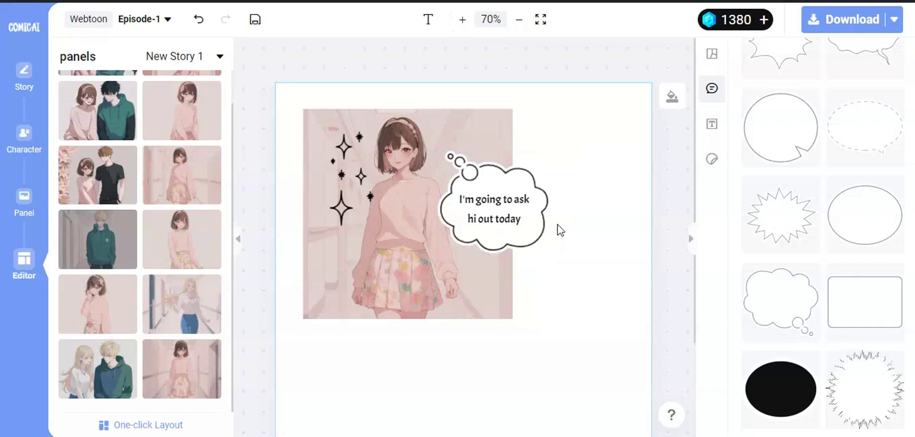
scroll(561, 231, "down", 3)
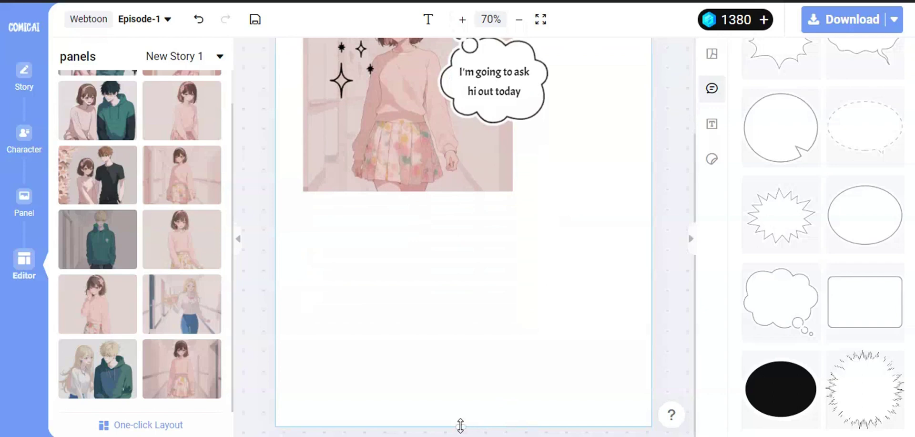
Lengthen the Webtoon page by dragging its bottom edge down.
left_click_drag(461, 425, 461, 435)
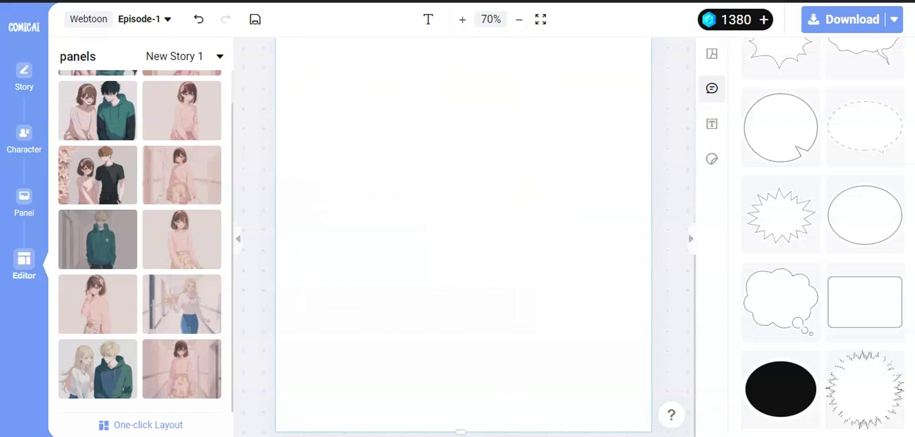
scroll(462, 352, "up", 3)
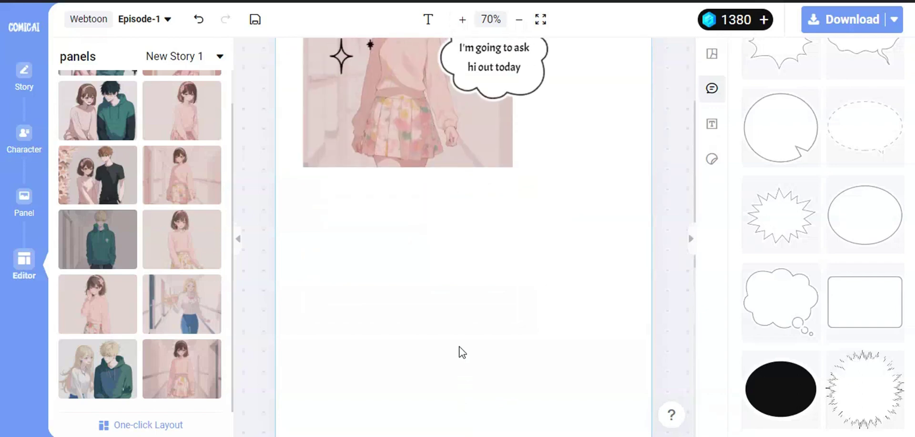
scroll(461, 352, "down", 4)
left_click_drag(461, 425, 462, 435)
scroll(460, 313, "up", 8)
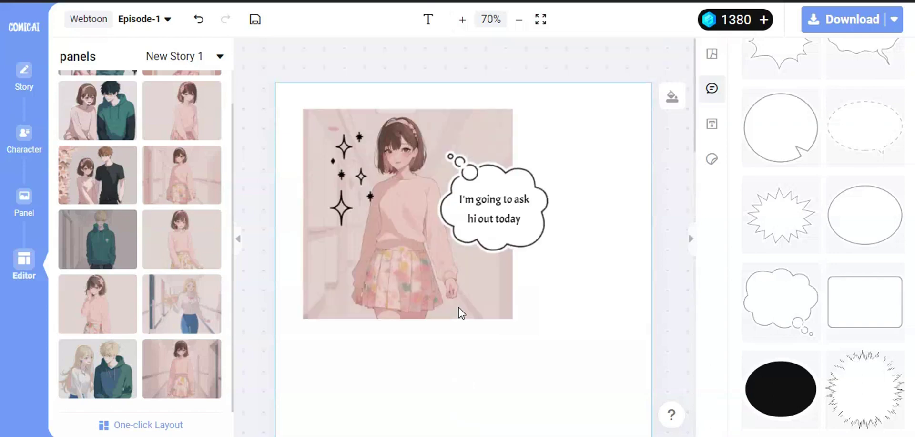
scroll(460, 313, "down", 6)
Add a circular frame at upper right and delete the loose smiling-girl image.
left_click_drag(195, 254, 337, 129)
left_click_drag(286, 84, 440, 198)
left_click_drag(591, 263, 556, 182)
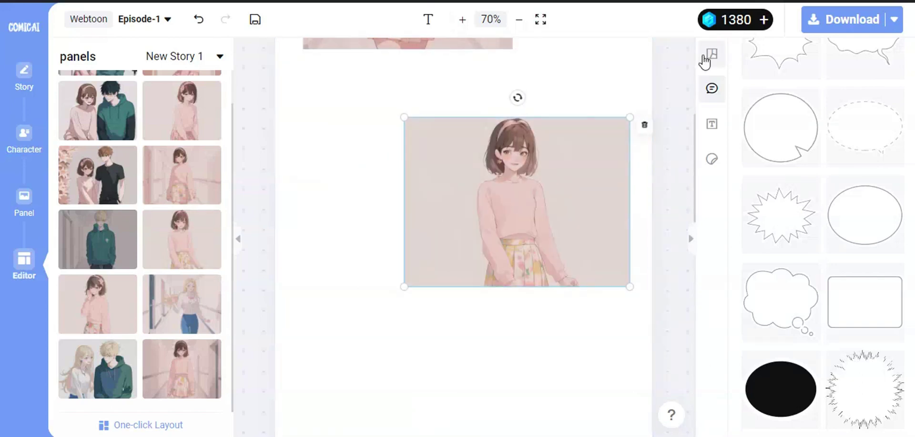
left_click(711, 54)
left_click_drag(863, 194, 386, 188)
left_click_drag(500, 224, 591, 310)
left_click_drag(844, 118, 452, 232)
left_click_drag(283, 63, 402, 182)
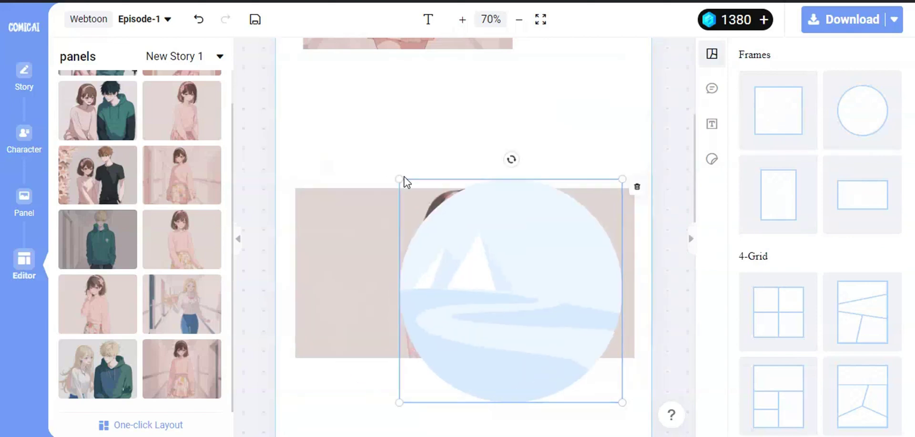
left_click_drag(506, 291, 540, 163)
left_click_drag(405, 316, 402, 352)
key("Delete")
Add a wide rectangular frame below the circle and adjust Jin's crop inside the circle.
left_click_drag(882, 199, 486, 259)
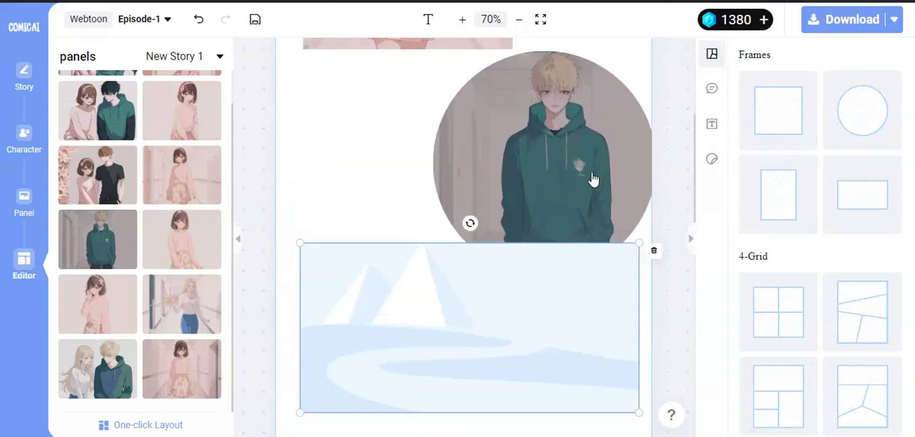
scroll(593, 180, "up", 1)
left_click(594, 241)
left_click_drag(594, 241, 601, 247)
double_click(599, 243)
left_click(668, 301)
Select the wide frame and drag the smiling girl panel onto it.
scroll(619, 300, "down", 2)
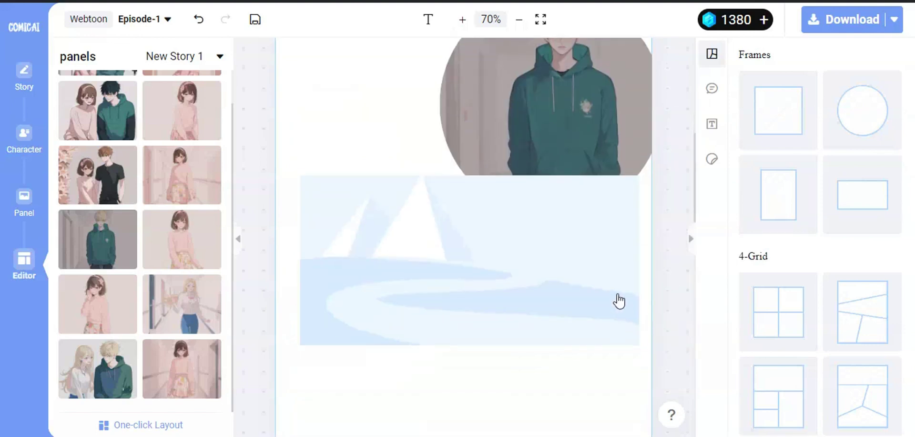
scroll(615, 301, "up", 2)
scroll(607, 301, "down", 2)
scroll(607, 301, "up", 3)
left_click(548, 272)
scroll(548, 271, "down", 3)
left_click(486, 220)
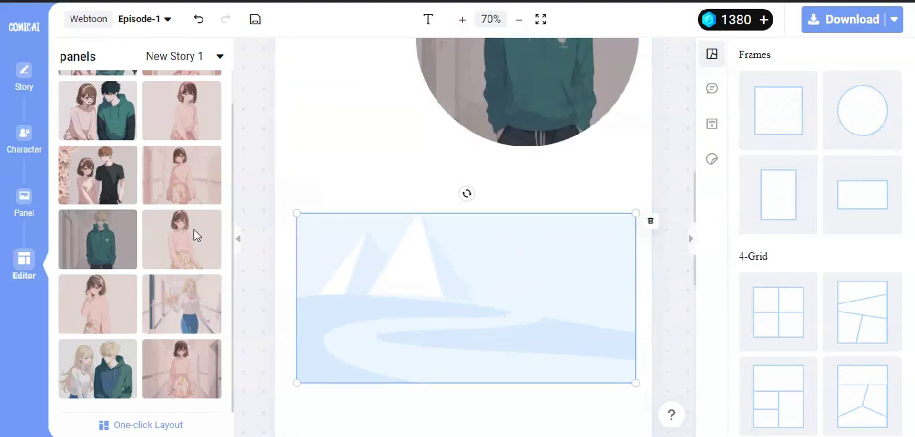
left_click_drag(196, 233, 415, 291)
Add sparkle stickers and sweat-mark stickers beside the girl's head.
scroll(660, 198, "up", 3)
left_click(712, 159)
scroll(852, 249, "down", 2)
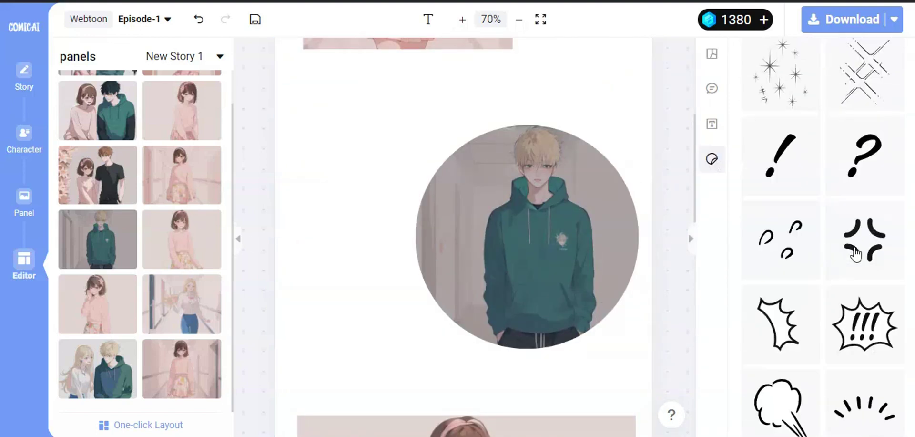
scroll(799, 290, "up", 1)
left_click_drag(799, 289, 503, 224)
scroll(568, 292, "down", 3)
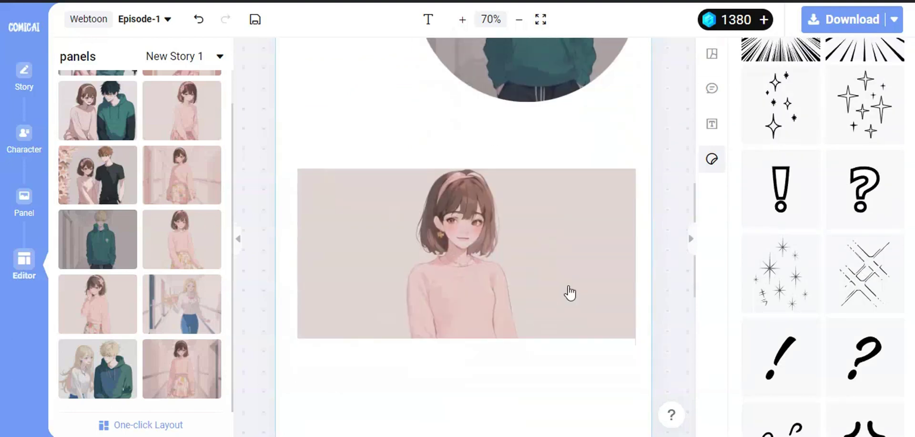
scroll(820, 267, "down", 3)
left_click_drag(780, 174, 525, 189)
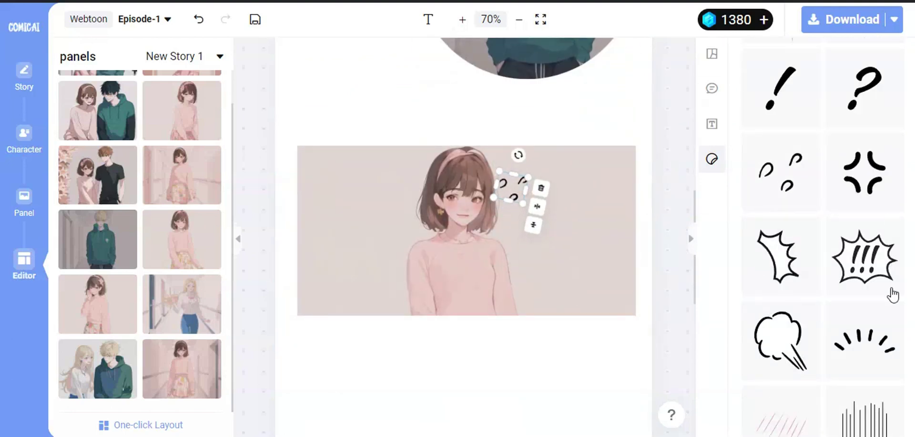
Add a red heart sticker to the girl panel, rotating and shrinking it.
scroll(893, 292, "down", 5)
left_click_drag(796, 330, 401, 212)
left_click_drag(389, 174, 364, 182)
left_click_drag(352, 215, 405, 218)
scroll(474, 202, "up", 1)
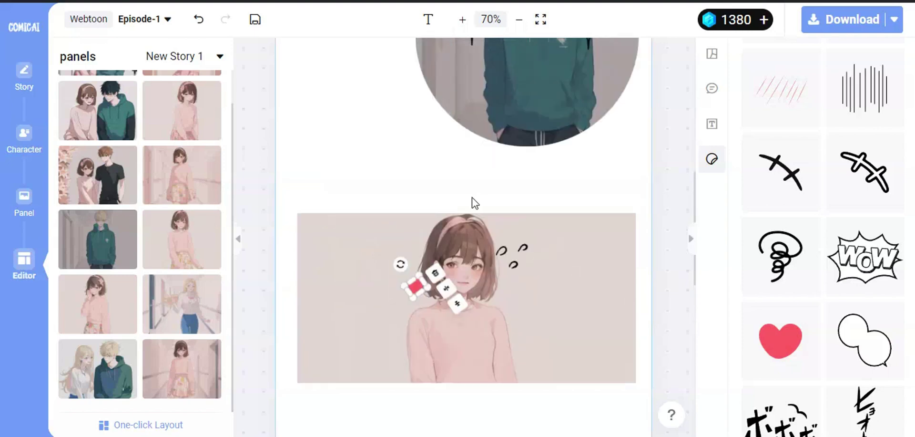
left_click(463, 19)
scroll(492, 188, "down", 2)
scroll(493, 189, "down", 2)
Add two more red hearts, rotating, resizing and positioning each around the girl.
left_click_drag(428, 181, 396, 139)
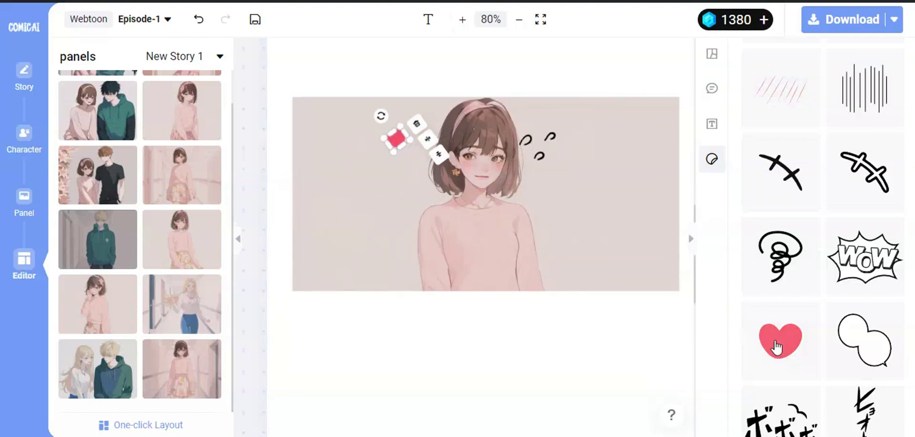
left_click_drag(777, 344, 414, 180)
left_click_drag(415, 142, 428, 145)
left_click_drag(415, 181, 403, 179)
left_click_drag(780, 341, 483, 230)
left_click_drag(484, 184, 464, 188)
left_click_drag(524, 241, 482, 231)
left_click_drag(461, 226, 356, 173)
Add a flipped cloud thought bubble reading 'Oh my god!It's him'.
left_click(712, 88)
scroll(874, 226, "down", 5)
left_click_drag(806, 203, 619, 109)
left_click(642, 166)
scroll(619, 244, "up", 3)
double_click(619, 244)
type("Oh my god!")
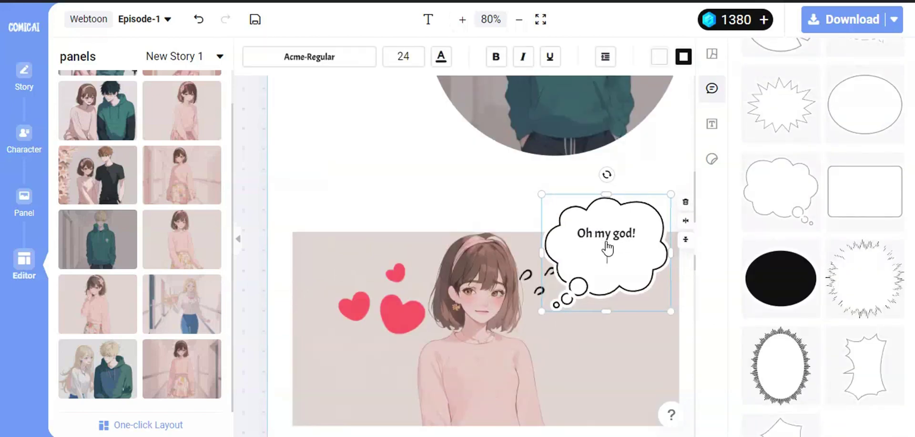
type("It's him")
left_click(576, 293)
scroll(576, 293, "down", 2)
scroll(589, 272, "down", 1)
Place a portrait frame below the previous panel and fill it with the blonde girl panel.
scroll(582, 265, "up", 7)
scroll(564, 245, "down", 10)
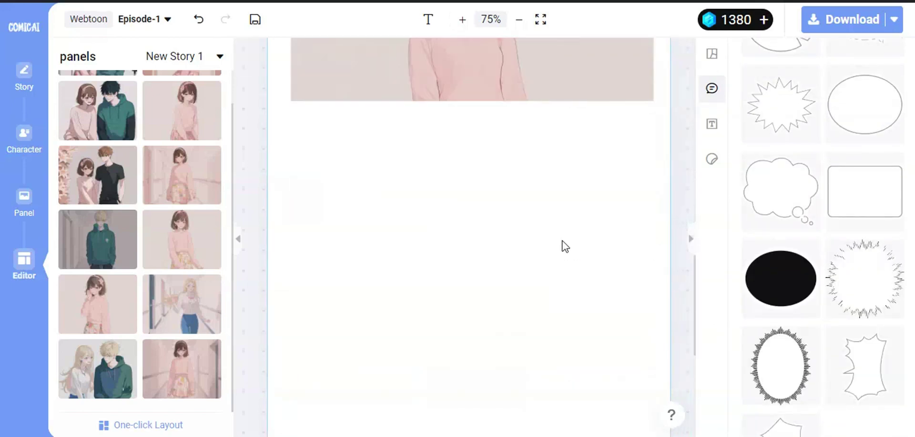
left_click(711, 53)
scroll(416, 314, "down", 3)
left_click_drag(785, 206, 423, 267)
left_click_drag(182, 303, 355, 282)
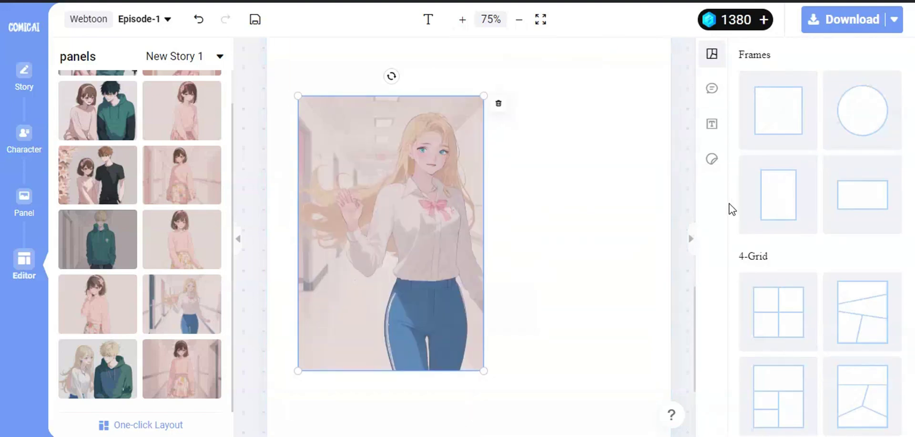
Add a spiky speech bubble at the girl's upper right with the greeting to Jin.
left_click(712, 89)
scroll(876, 178, "down", 6)
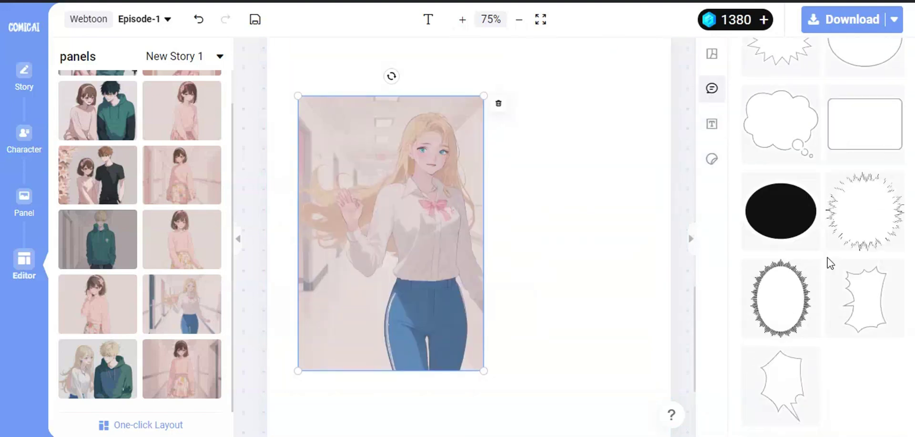
left_click_drag(783, 367, 702, 315)
type("HE")
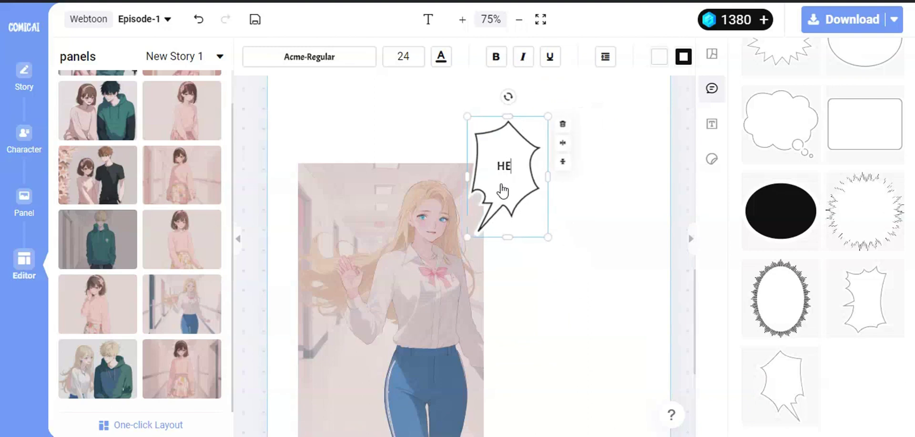
type("Jie!")
left_click(603, 296)
scroll(603, 296, "down", 7)
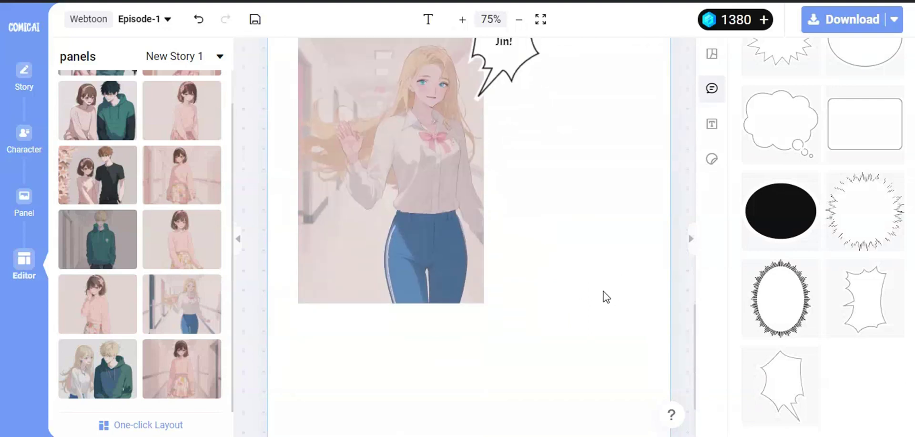
scroll(470, 365, "up", 5)
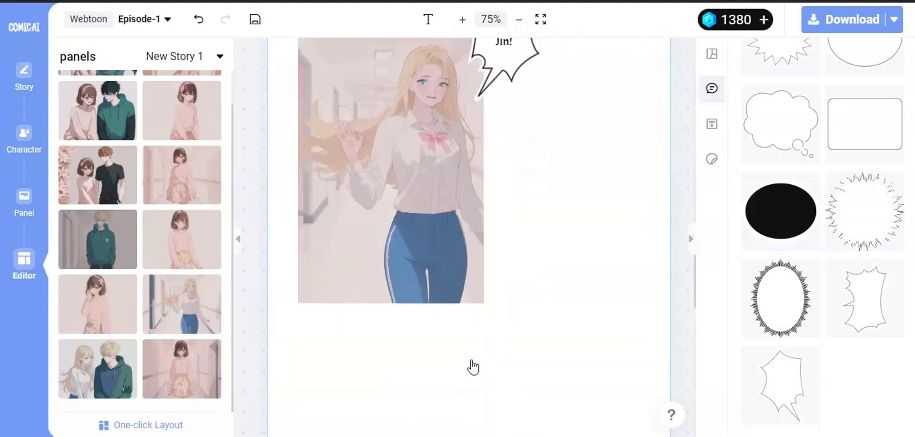
scroll(472, 368, "down", 6)
left_click_drag(98, 304, 443, 221)
Delete the misplaced panel and fill a new square frame with the brown-haired girl panel.
key("Delete")
scroll(879, 188, "up", 2)
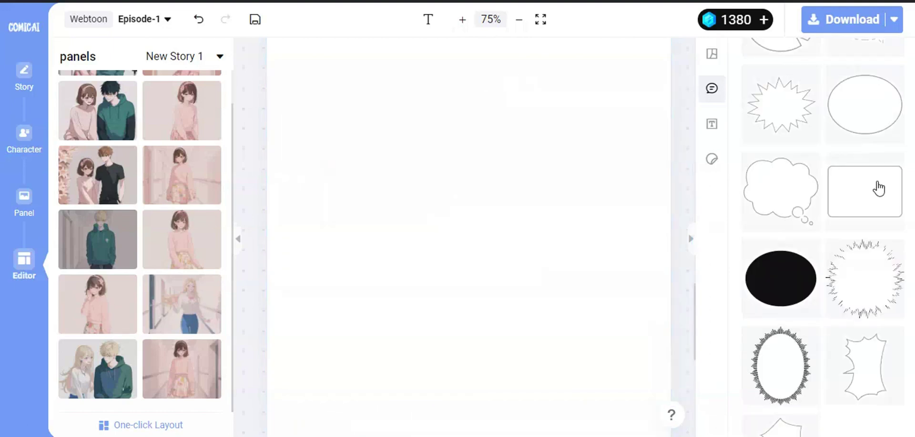
left_click(712, 54)
left_click(805, 136)
left_click_drag(541, 238, 538, 244)
left_click_drag(98, 304, 517, 224)
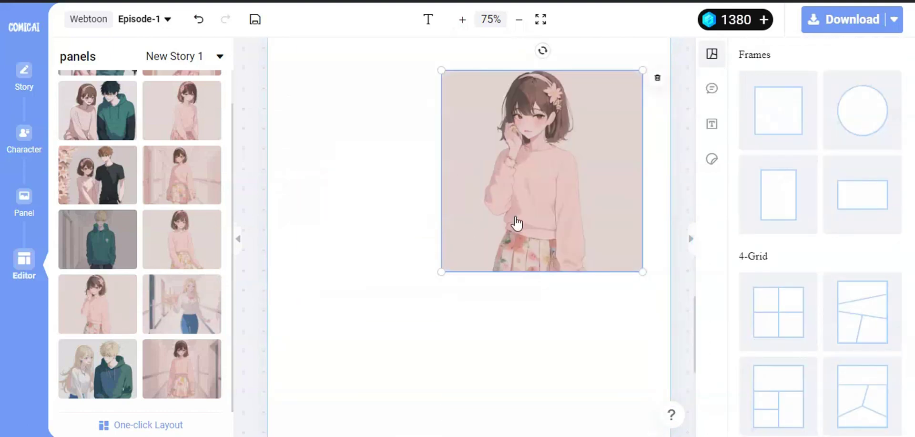
double_click(517, 224)
Add a cloud thought bubble near the girl and adjust its placement.
left_click(712, 89)
scroll(874, 186, "down", 5)
left_click_drag(781, 234, 462, 129)
scroll(463, 133, "up", 3)
left_click_drag(357, 163, 374, 179)
left_click_drag(447, 227, 459, 222)
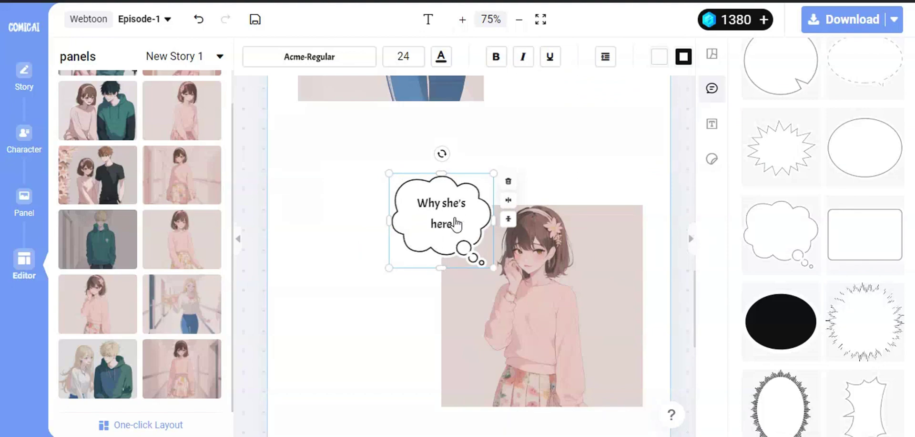
scroll(462, 200, "down", 2)
Browse the sticker library for an exclamation-mark sticker.
left_click(712, 159)
scroll(857, 238, "down", 5)
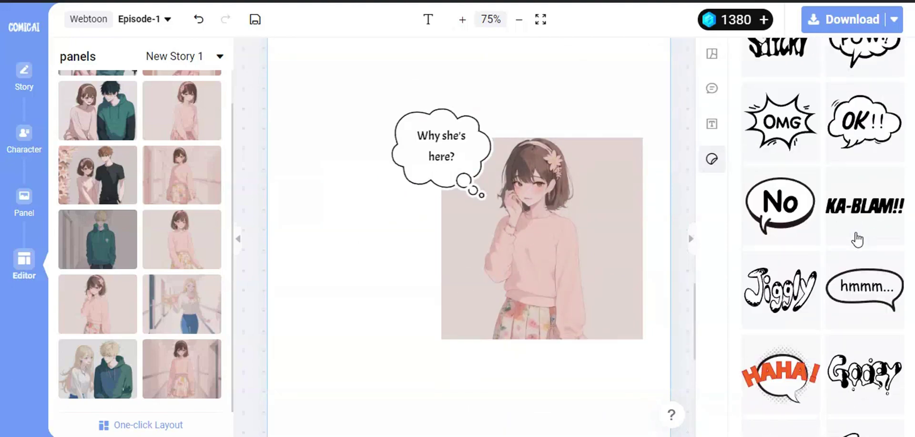
scroll(857, 238, "down", 8)
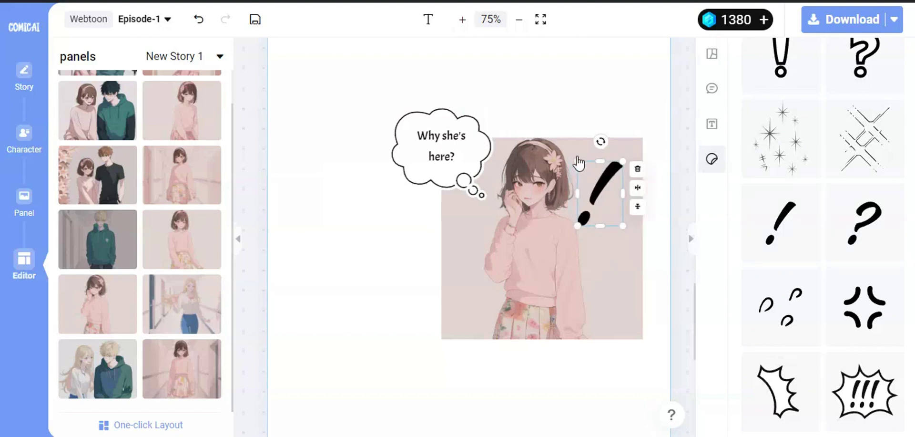
scroll(351, 310, "down", 3)
left_click(712, 53)
Place a wide frame below the girl panel, fill it with the blonde couple image and crop it.
left_click_drag(872, 191, 563, 220)
scroll(572, 238, "down", 2)
left_click_drag(599, 246, 529, 232)
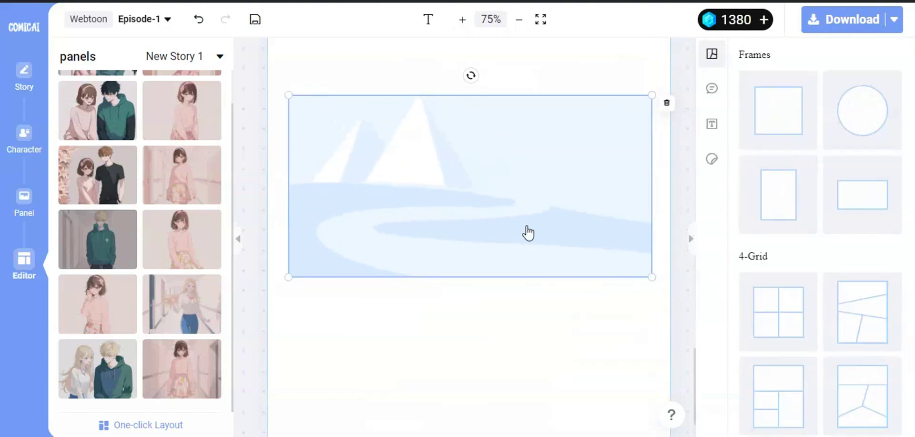
scroll(522, 231, "up", 3)
scroll(515, 230, "down", 3)
left_click_drag(98, 368, 482, 258)
double_click(479, 234)
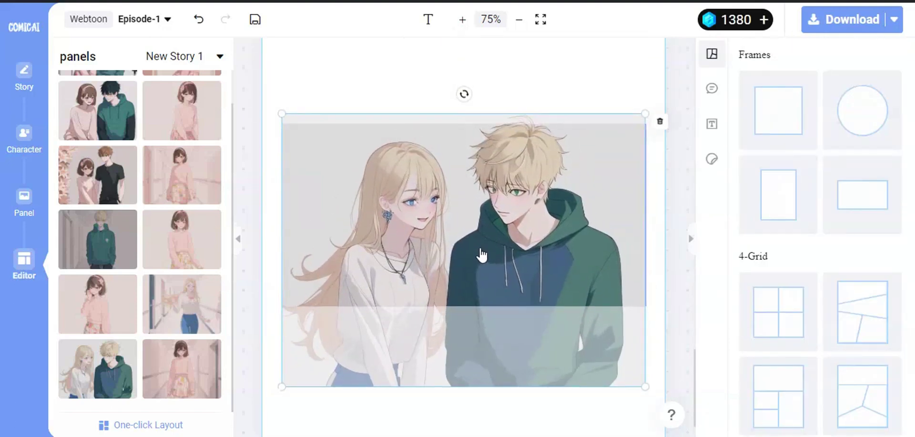
left_click(667, 119)
Add two oval speech bubbles, one reading 'So you wanna go out tonight?' and one over the boy.
left_click(713, 89)
scroll(859, 232, "down", 5)
scroll(859, 233, "up", 5)
left_click(797, 115)
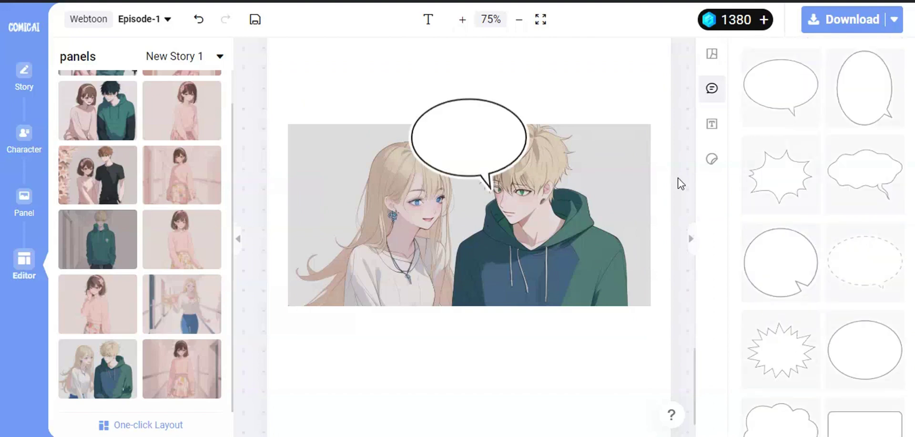
left_click_drag(488, 143, 366, 116)
scroll(366, 119, "up", 3)
double_click(367, 250)
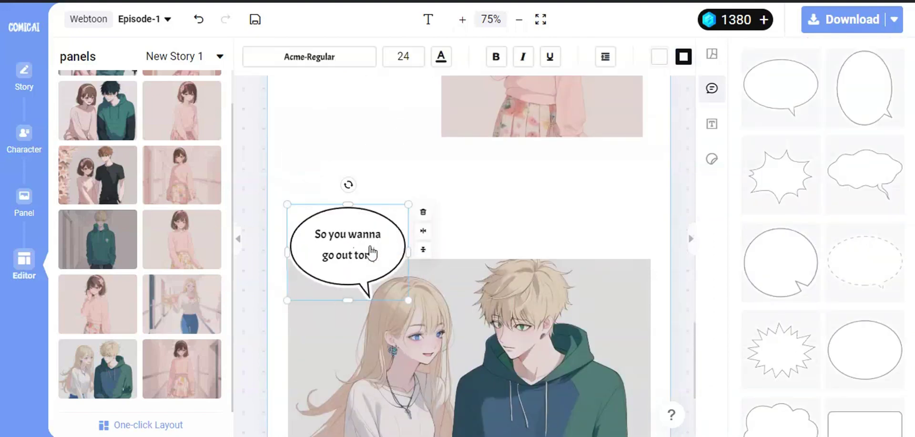
type("ight?")
left_click(864, 95)
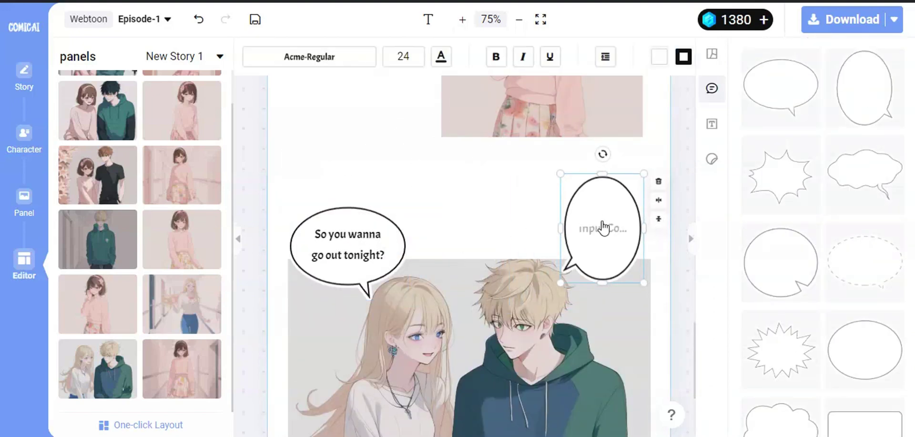
scroll(562, 286, "down", 4)
left_click(555, 350)
Extend the page downward by dragging its bottom edge.
scroll(302, 349, "up", 1)
scroll(382, 372, "down", 1)
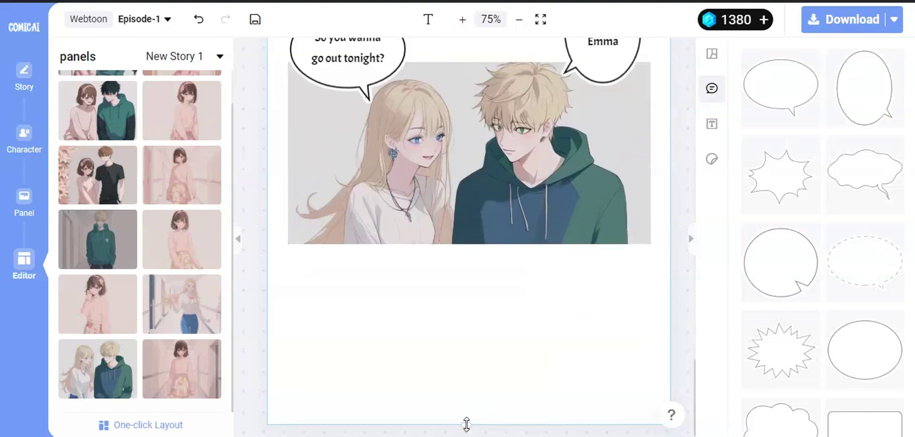
left_click_drag(466, 424, 467, 433)
scroll(472, 343, "up", 5)
scroll(472, 344, "down", 7)
left_click(712, 54)
Add a tall portrait frame and fill it with the pink-sweater girl panel.
left_click(797, 195)
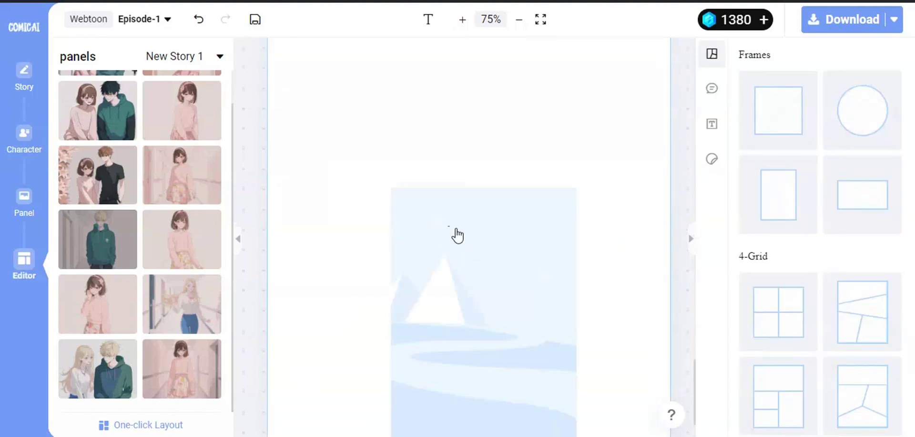
left_click_drag(457, 231, 446, 191)
scroll(477, 233, "up", 2)
scroll(504, 233, "down", 4)
scroll(499, 262, "up", 10)
scroll(500, 267, "down", 5)
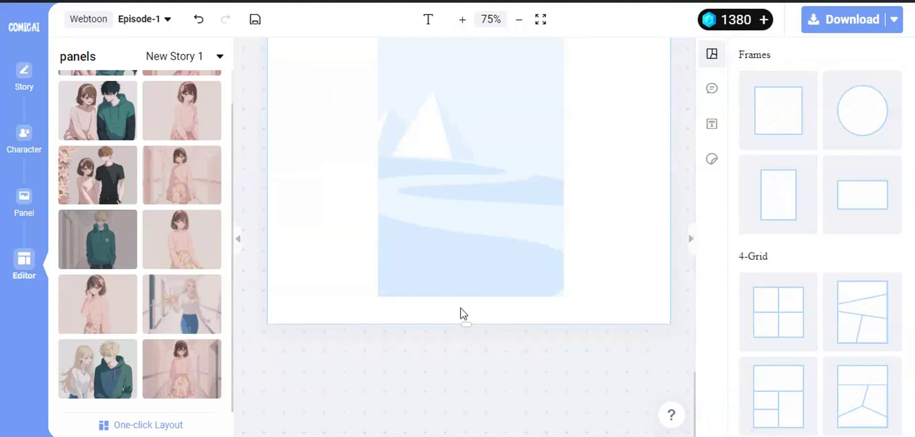
left_click_drag(182, 369, 408, 331)
Add an anger-mark sticker to the girl, removing a second trial anger mark.
left_click(711, 158)
left_click_drag(865, 215, 399, 120)
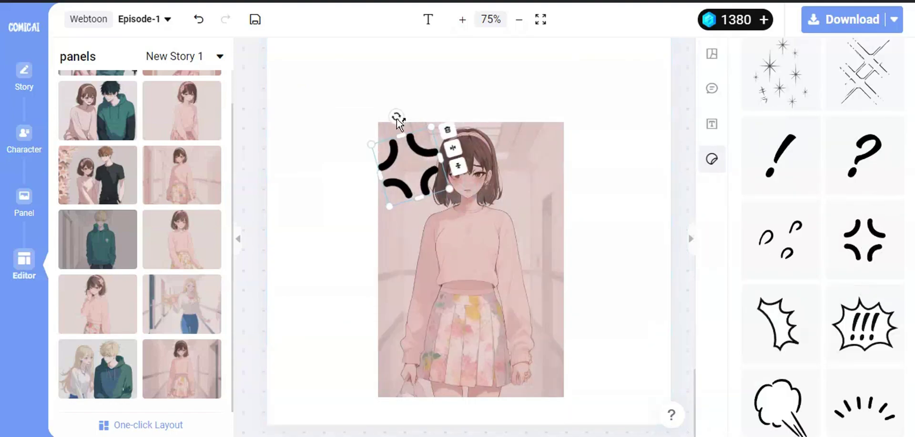
left_click(625, 258)
scroll(837, 304, "down", 4)
scroll(837, 304, "down", 5)
scroll(836, 309, "up", 8)
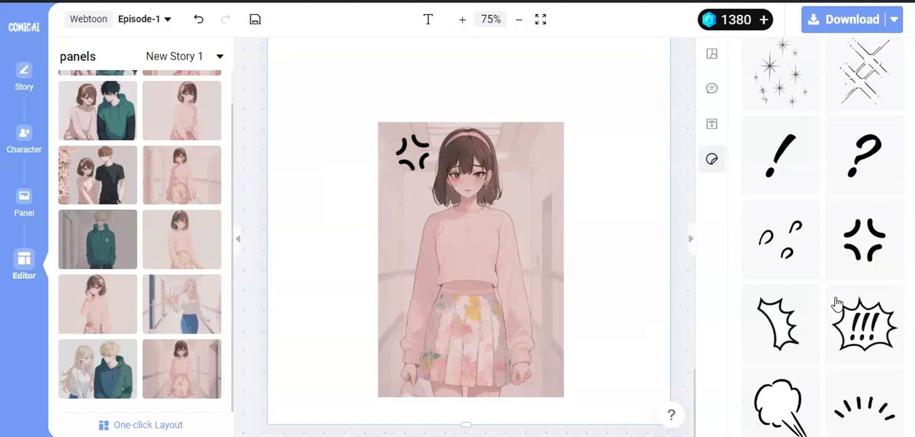
scroll(835, 303, "down", 2)
left_click_drag(865, 238, 573, 187)
left_click_drag(548, 138, 603, 180)
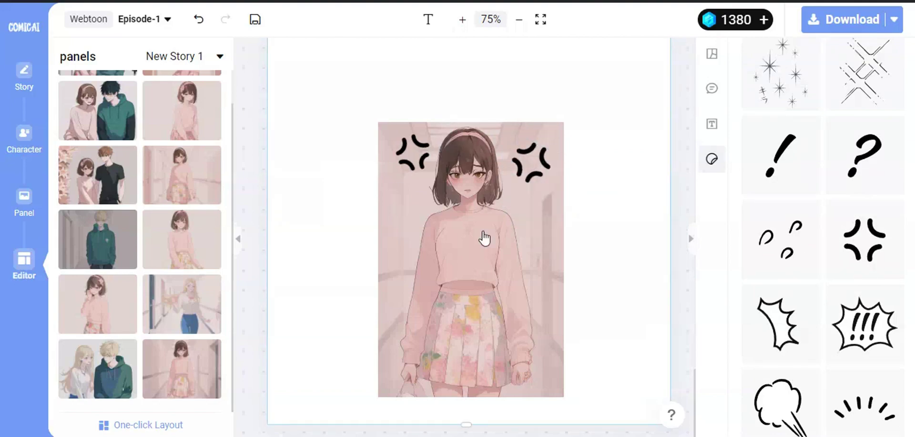
left_click(562, 165)
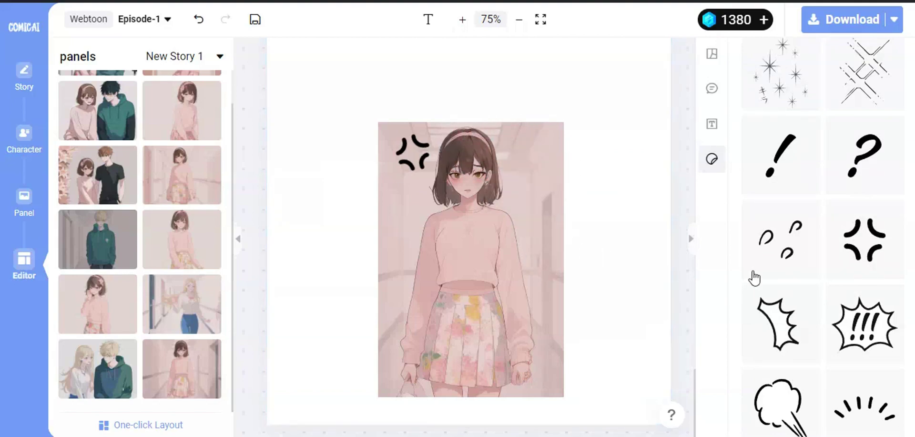
scroll(755, 278, "down", 12)
scroll(754, 278, "up", 3)
scroll(627, 179, "up", 20)
scroll(631, 180, "down", 20)
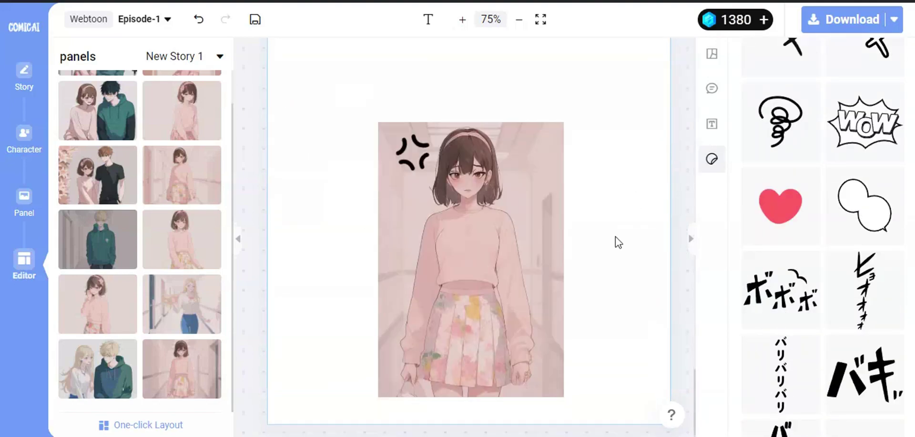
scroll(619, 242, "down", 2)
Add a flipped thought bubble reading 'But I was going to ask him that'.
scroll(468, 405, "up", 2)
left_click(712, 88)
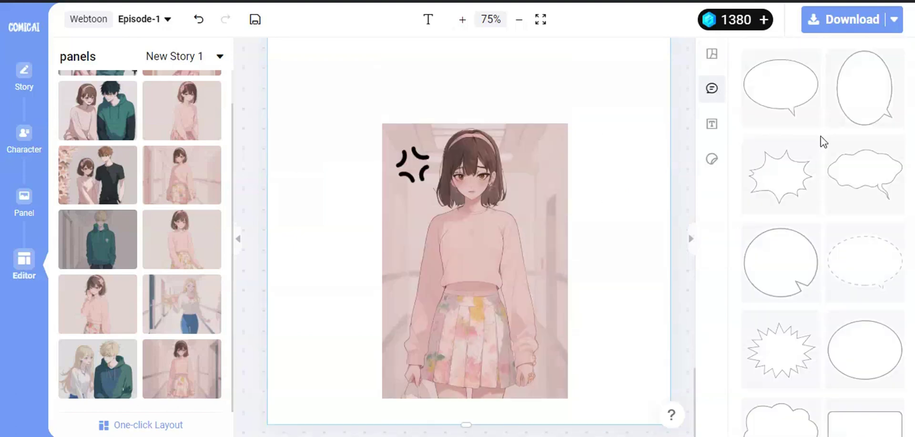
scroll(825, 142, "down", 3)
left_click_drag(781, 231, 565, 119)
scroll(565, 119, "up", 1)
left_click(629, 163)
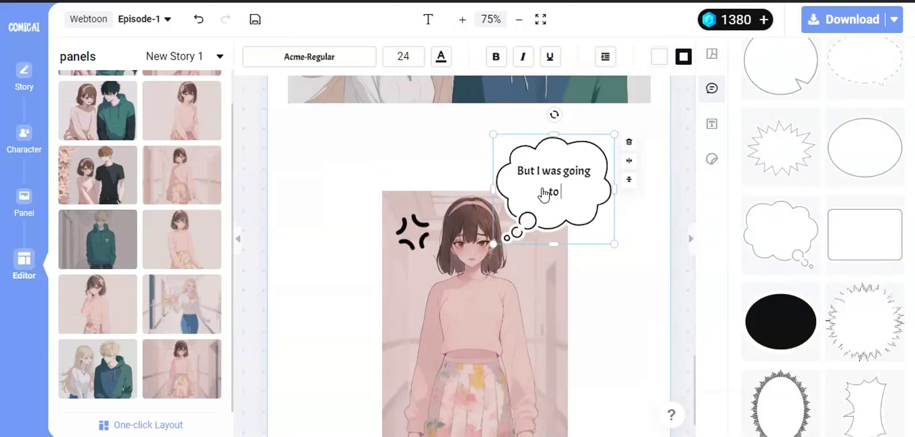
type("ask him that")
scroll(592, 306, "down", 10)
left_click(560, 313)
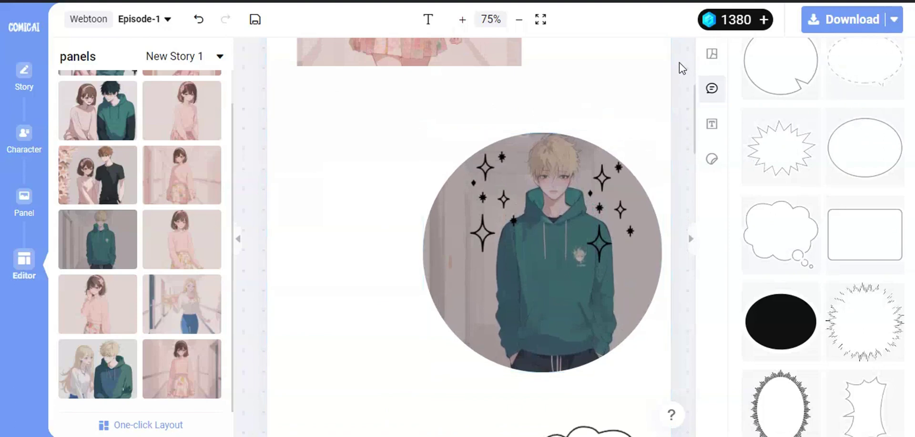
Download the episode as one image with Height per Image at 4412 px.
left_click(895, 20)
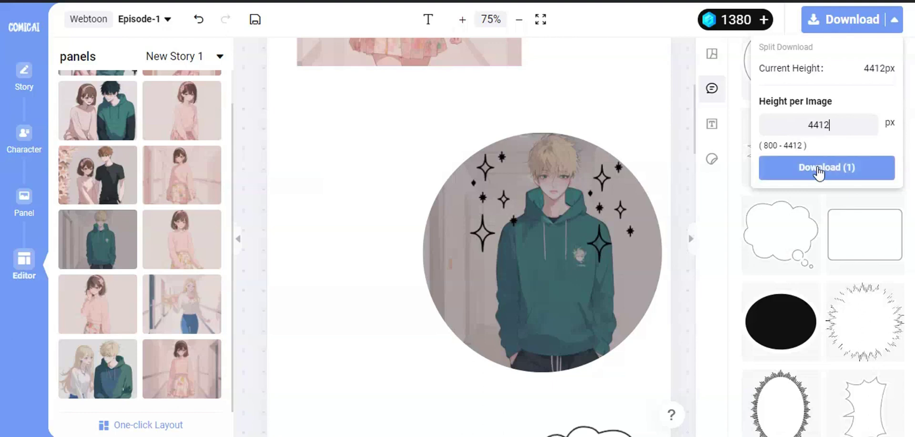
left_click(823, 175)
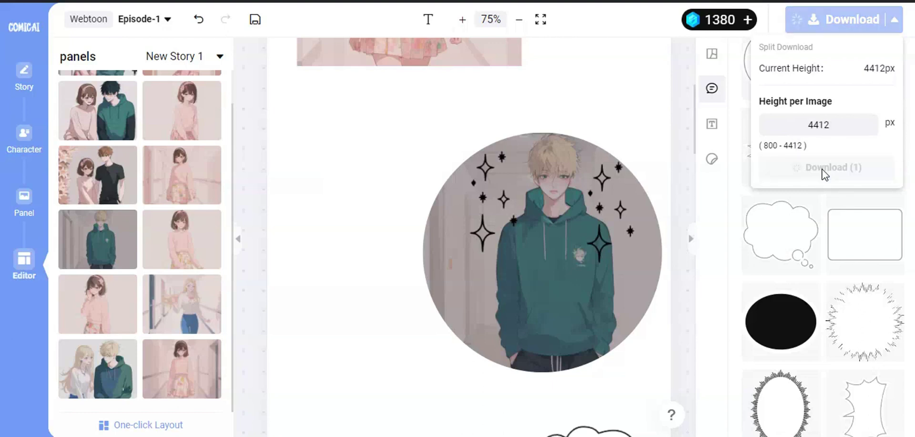